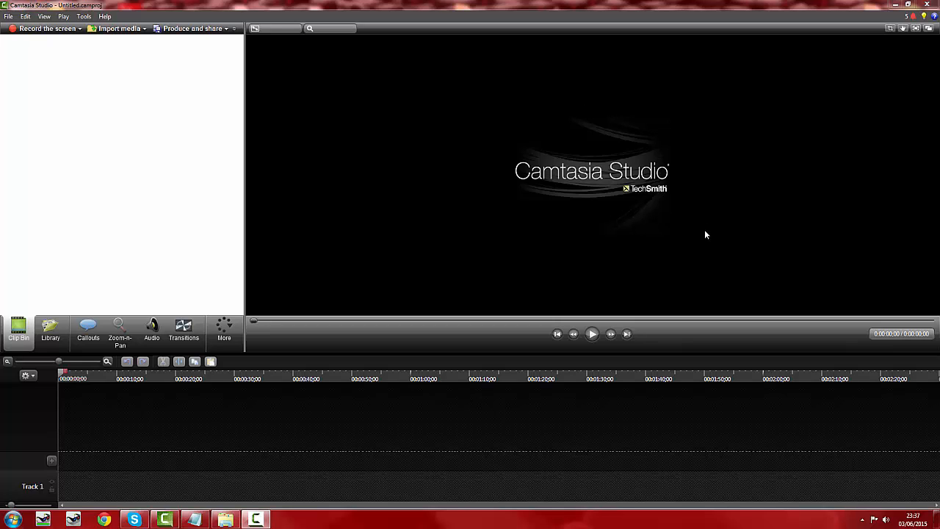
Check the program's version and licence information, then close it
click(105, 16)
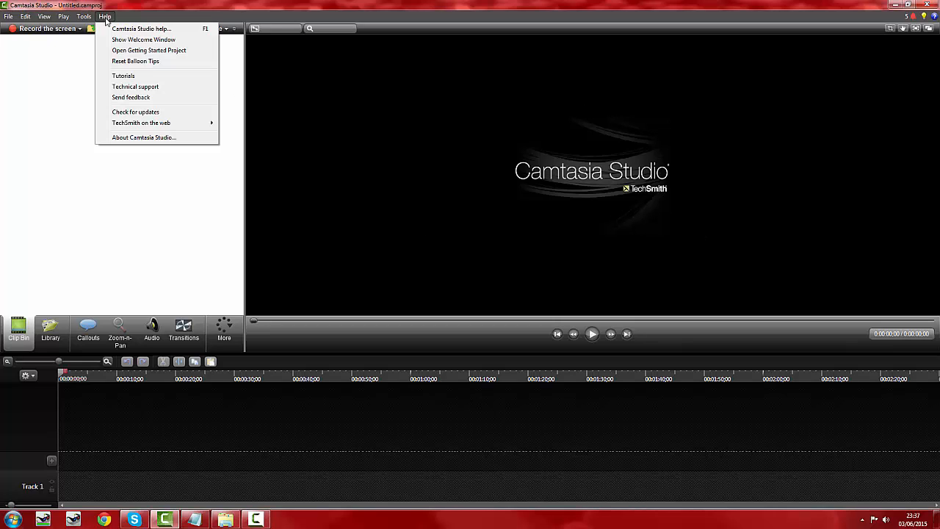
click(135, 138)
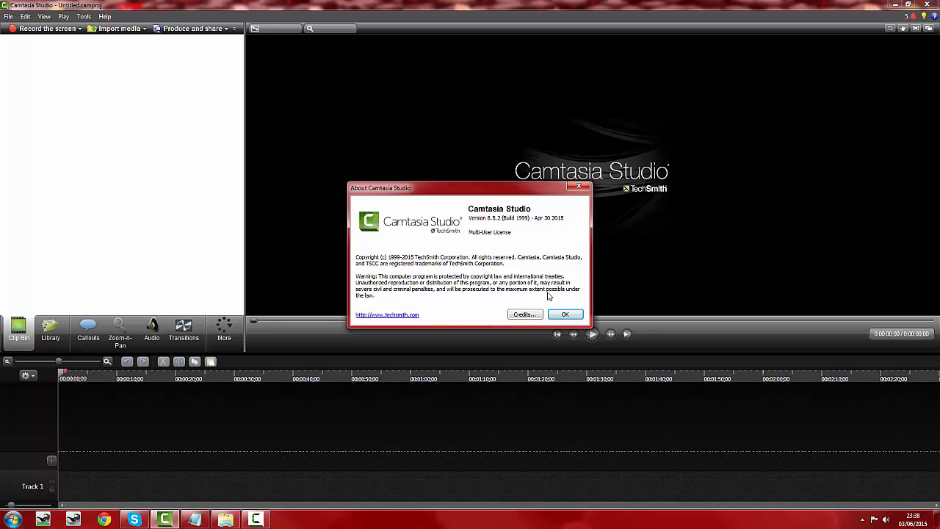
click(565, 314)
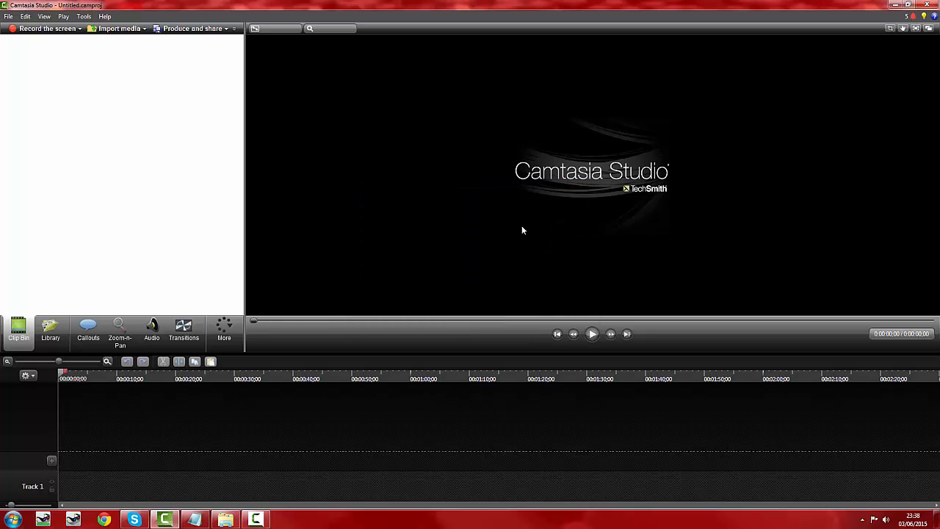
click(118, 29)
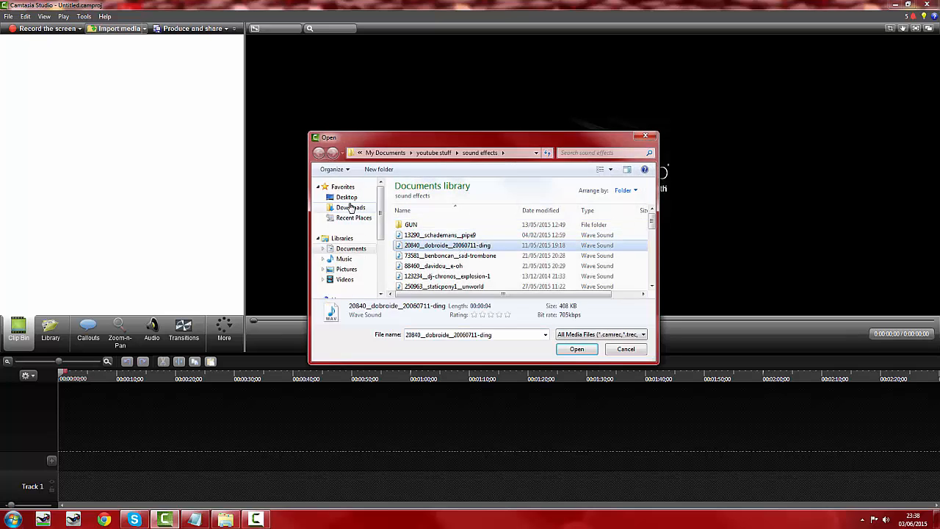
scroll(351, 220, down, 3)
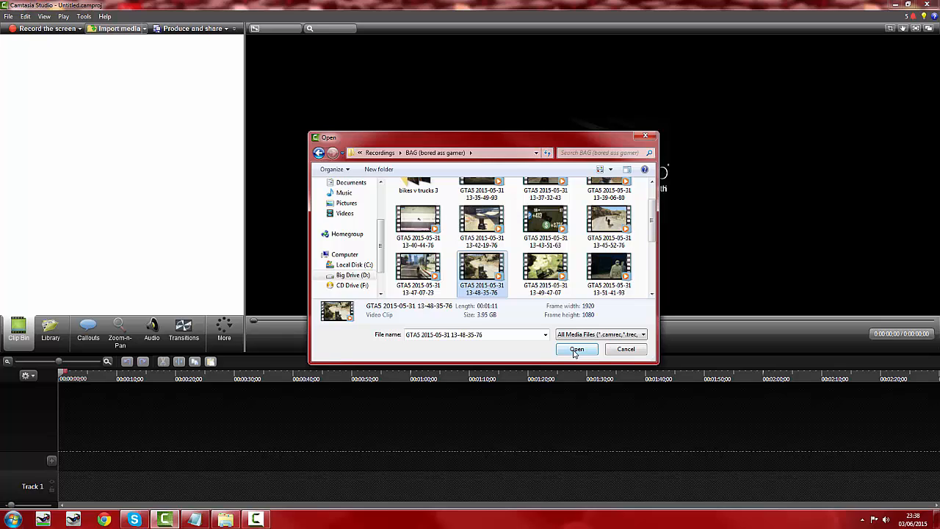
click(576, 351)
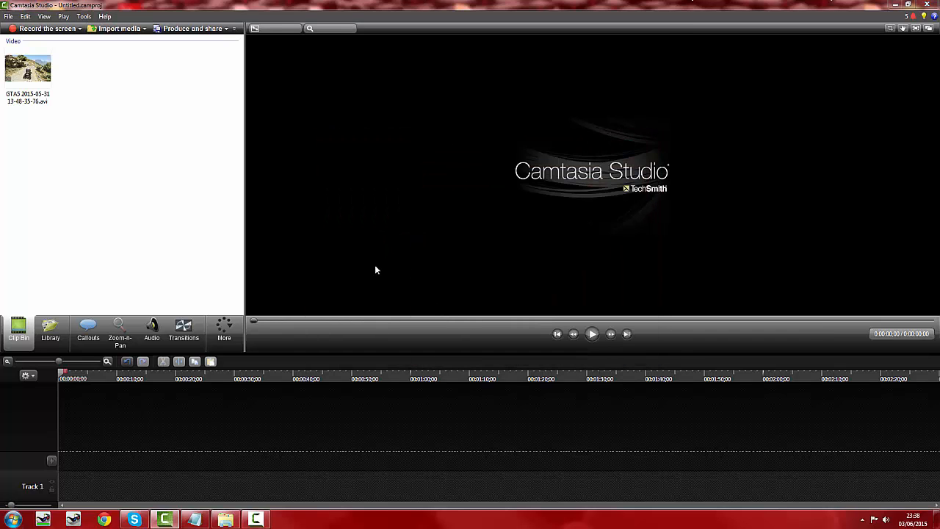
drag(46, 75, 194, 501)
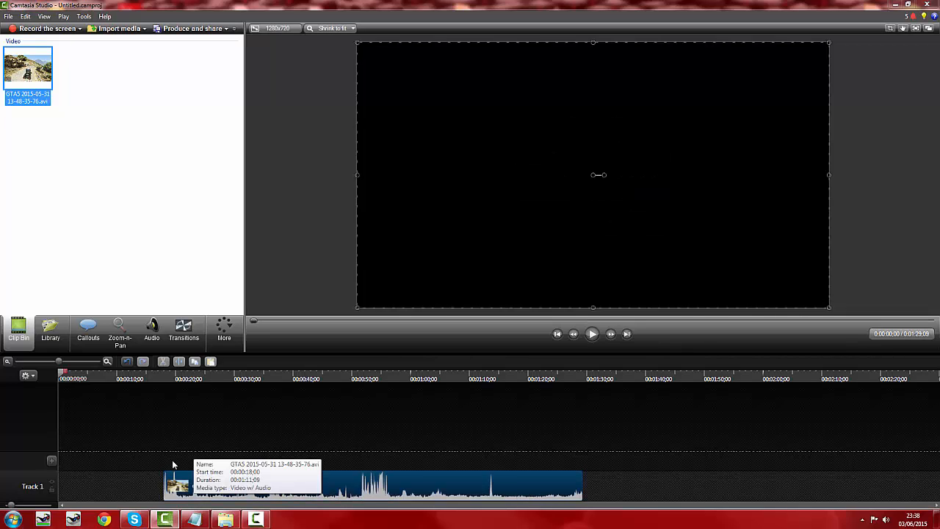
click(158, 378)
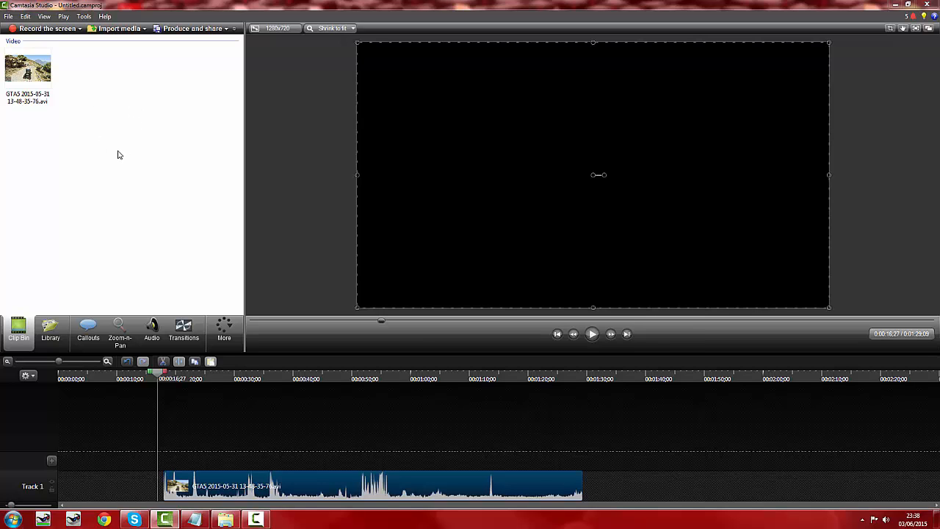
Import the youtube-sub-button image from the youtube stuff folder in Documents
click(121, 30)
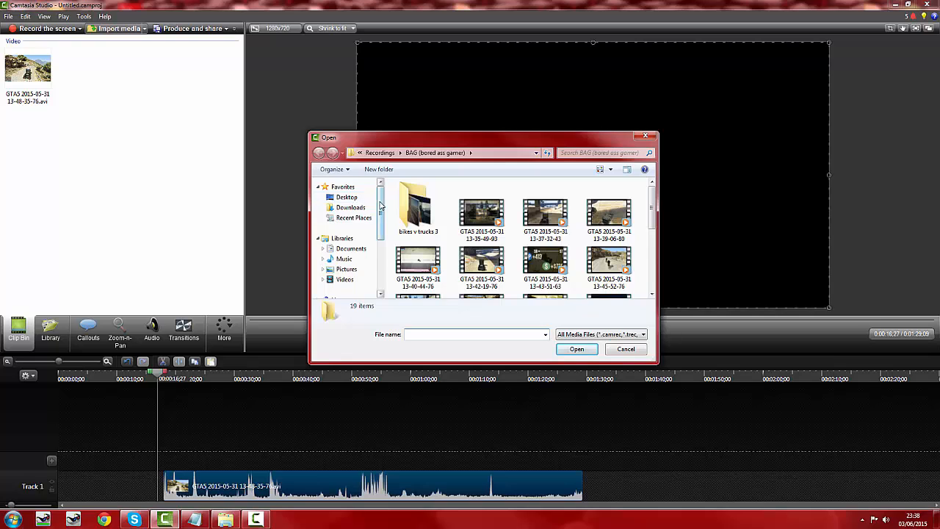
scroll(359, 235, down, 5)
click(354, 264)
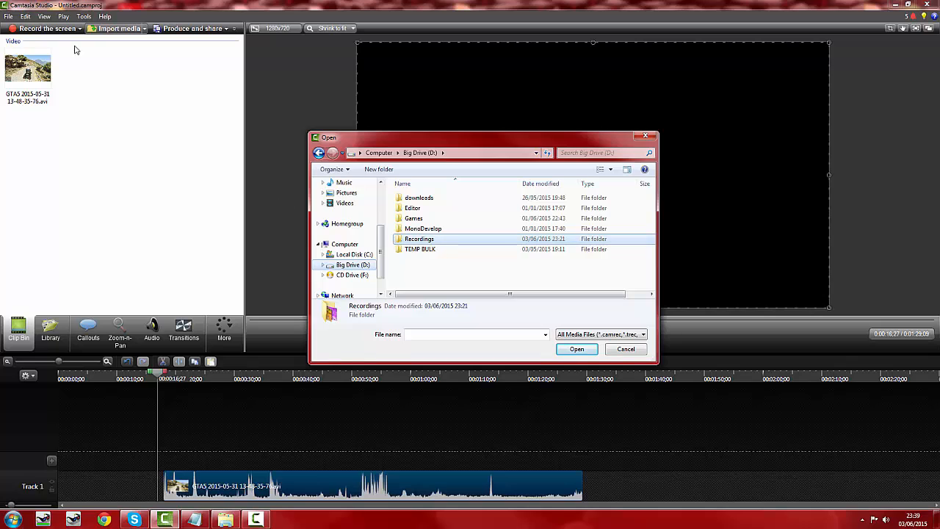
drag(380, 264, 381, 208)
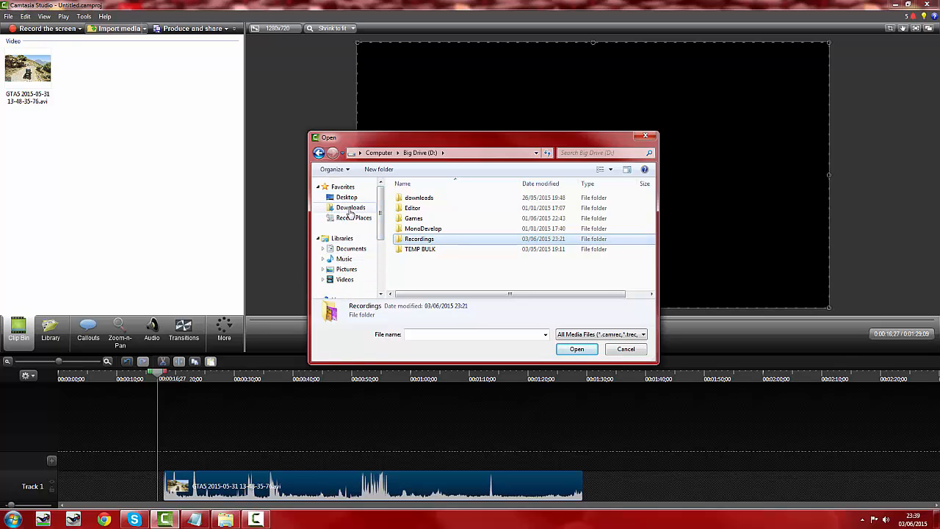
click(351, 248)
scroll(495, 258, down, 6)
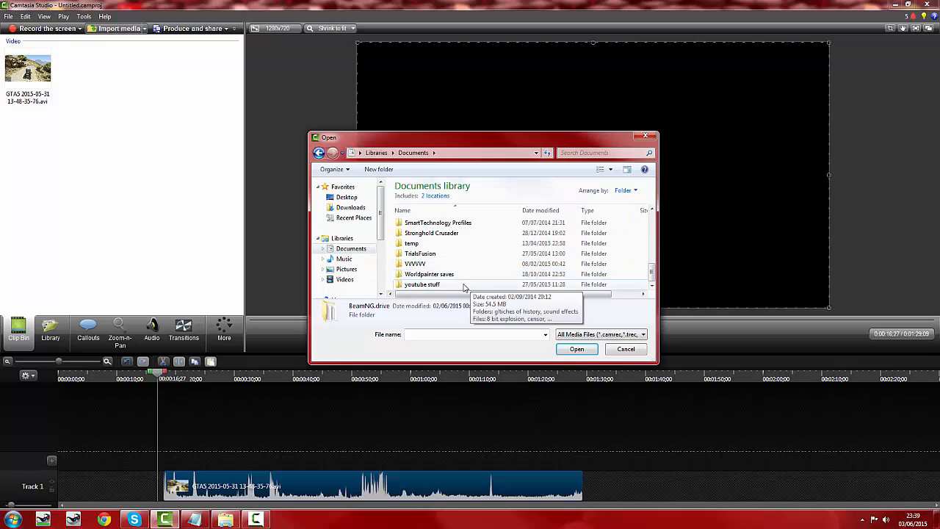
double_click(440, 286)
click(443, 245)
scroll(443, 244, down, 10)
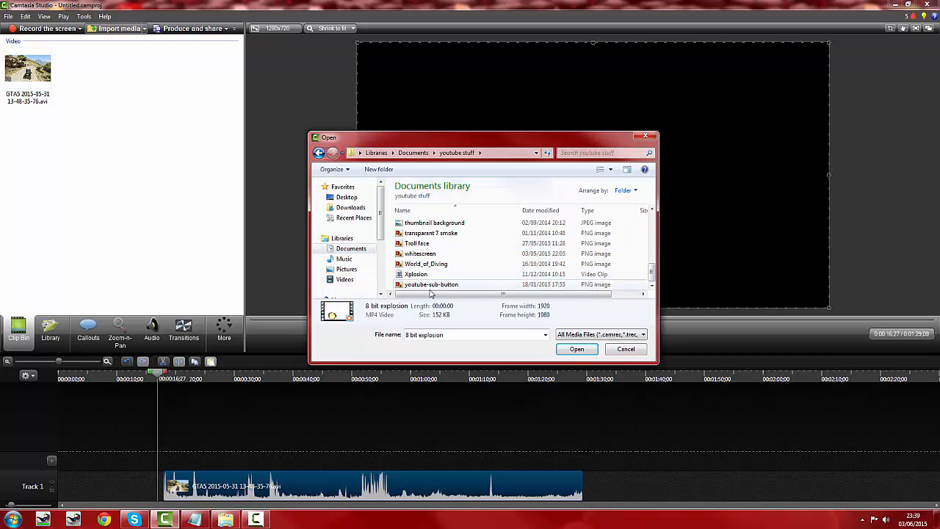
click(462, 284)
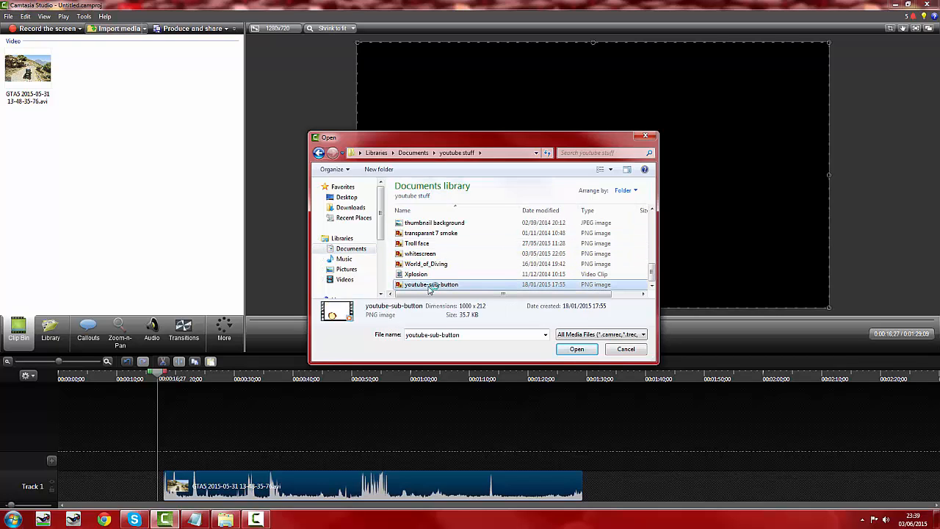
click(576, 350)
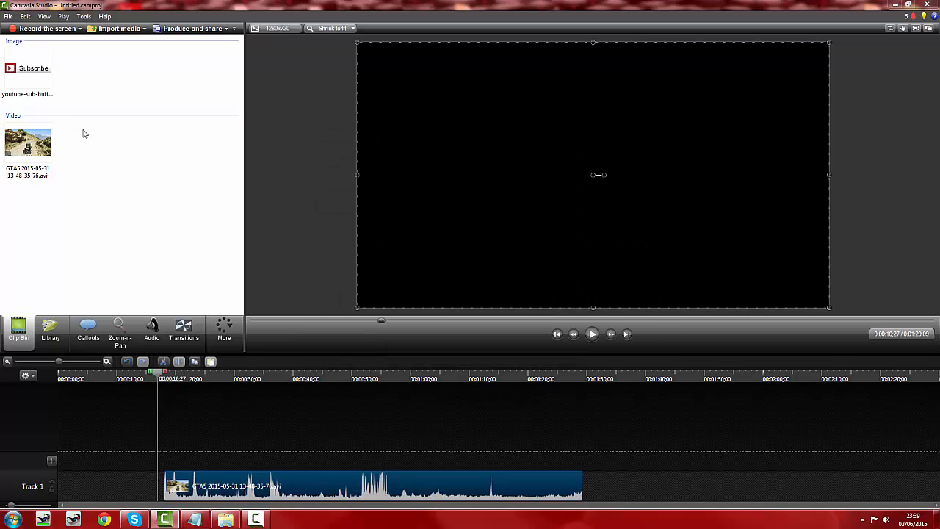
Import the video new kaboosh splash (WIP) from its folder under Recordings on Big Drive (D:)
click(121, 30)
click(440, 255)
scroll(441, 255, down, 1)
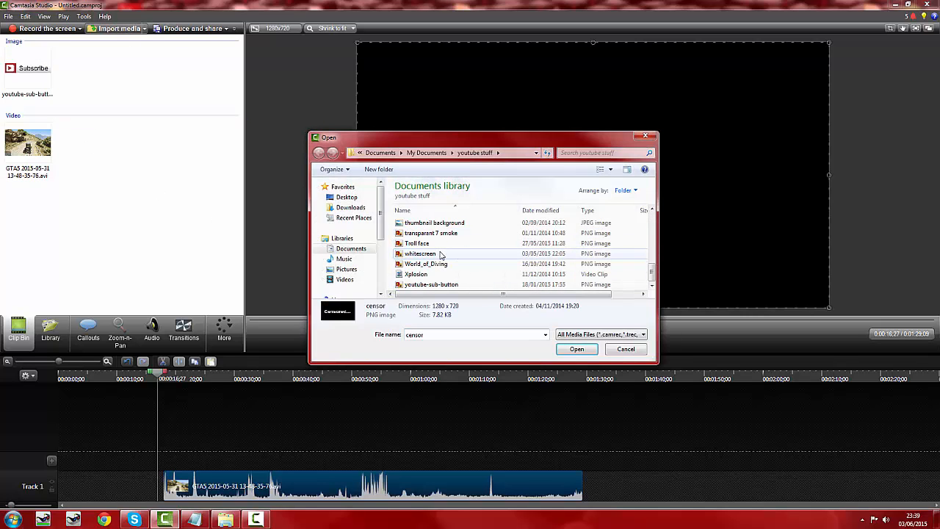
scroll(349, 242, down, 3)
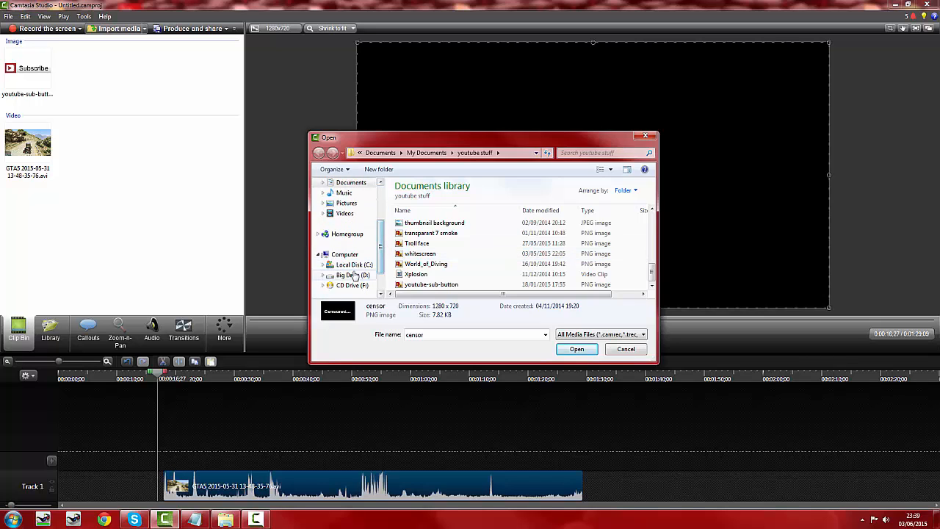
click(352, 275)
click(470, 229)
double_click(470, 239)
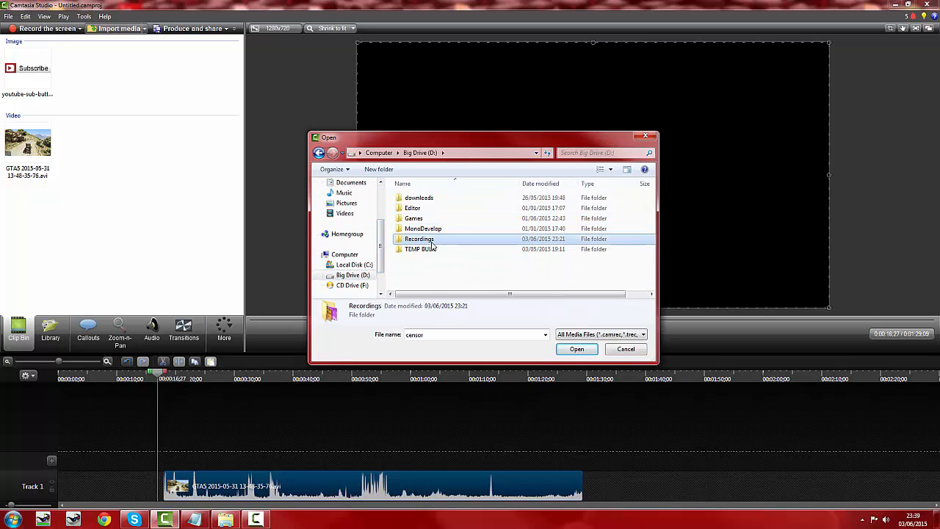
scroll(533, 255, down, 3)
scroll(499, 228, up, 2)
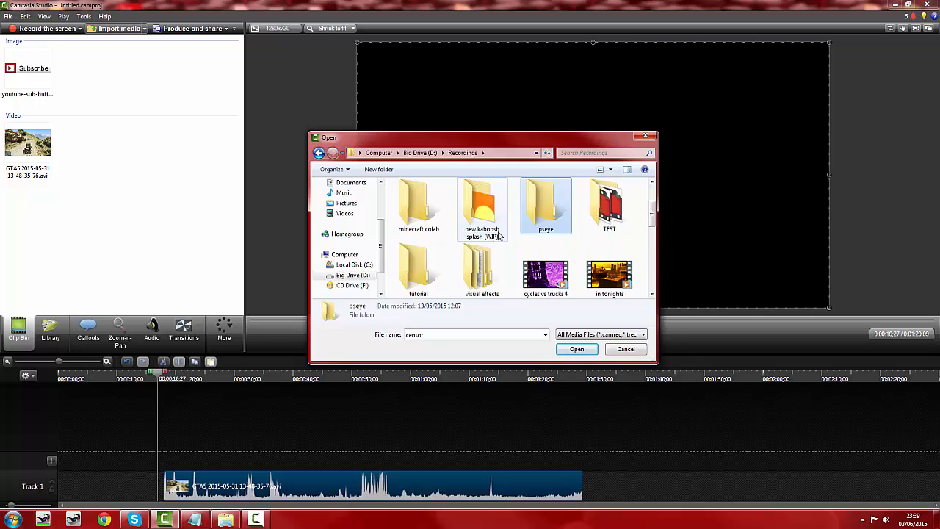
double_click(471, 211)
double_click(415, 193)
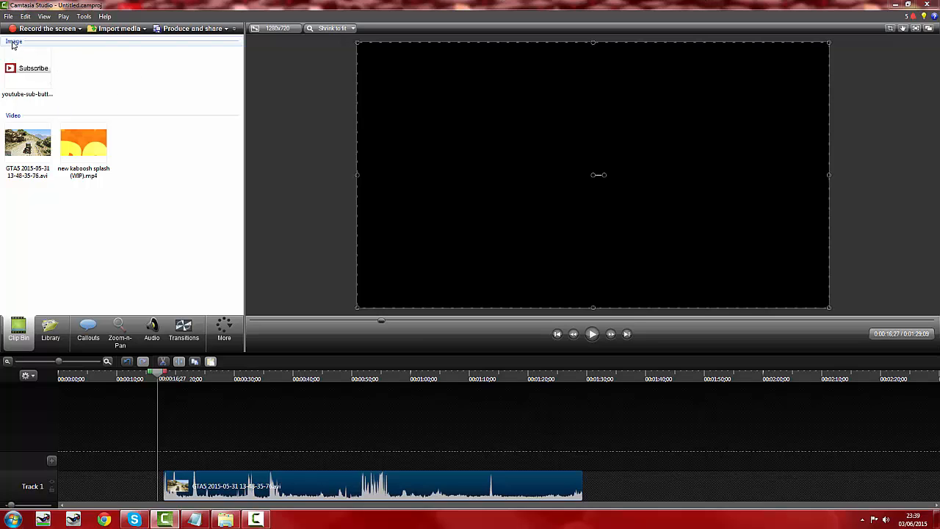
Delete the GTA5 clip from Track 1, keeping the imported media in the clip bin
click(27, 63)
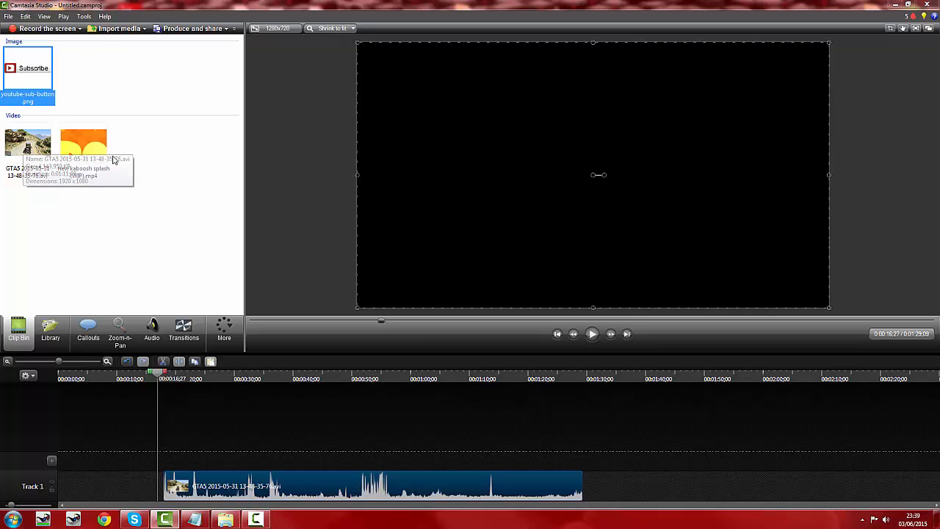
click(181, 211)
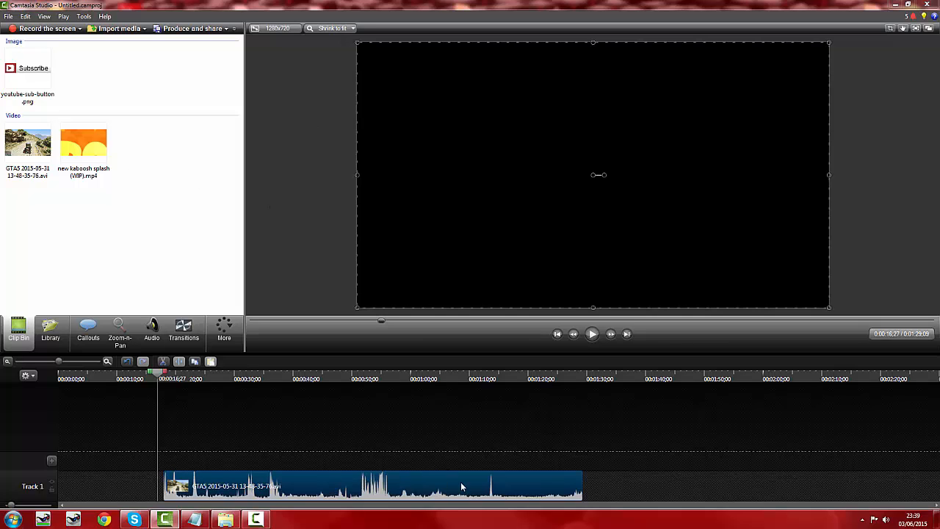
key(Delete)
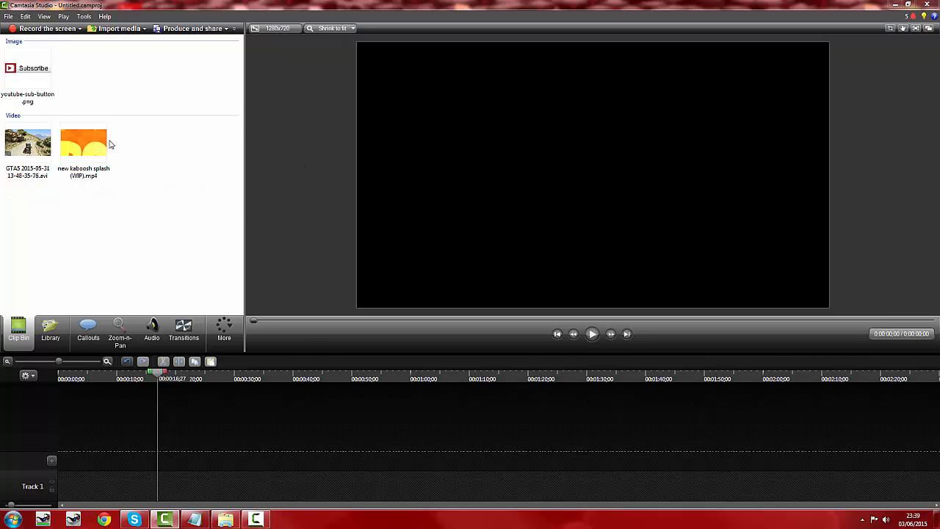
drag(158, 373, 543, 382)
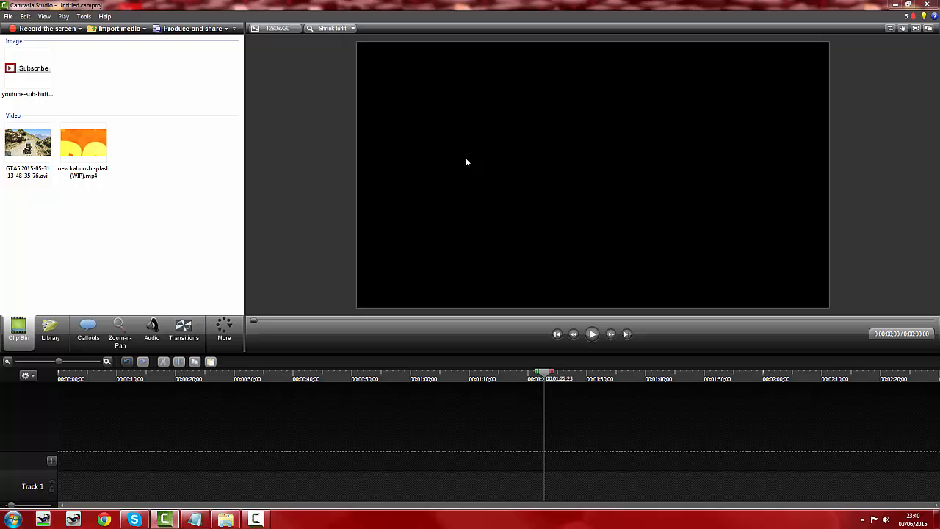
Place the new kaboosh splash clip at the very start of Track 1 and play it from the beginning
click(206, 246)
drag(83, 142, 35, 508)
drag(221, 376, 60, 396)
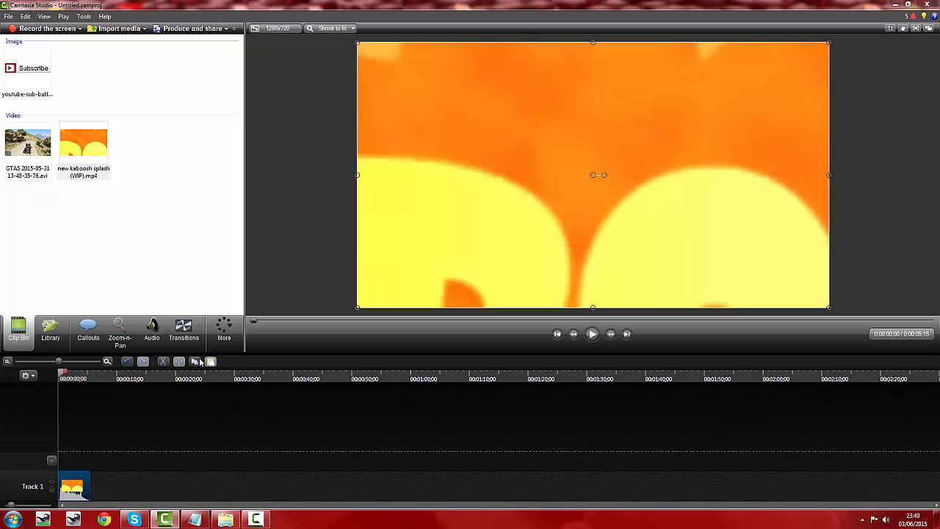
click(592, 334)
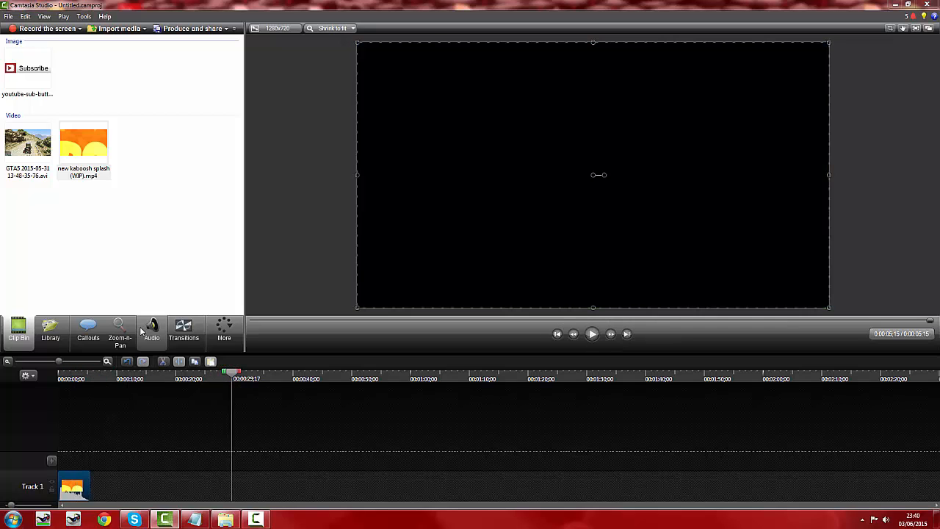
Place the GTA5 clip on Track 1 directly after the splash clip and play across the join
drag(28, 143, 129, 485)
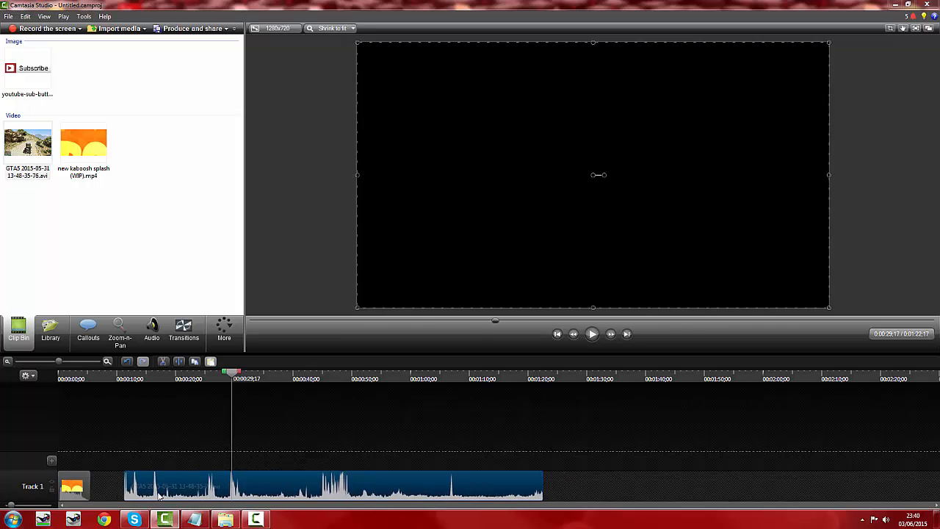
drag(119, 376, 86, 377)
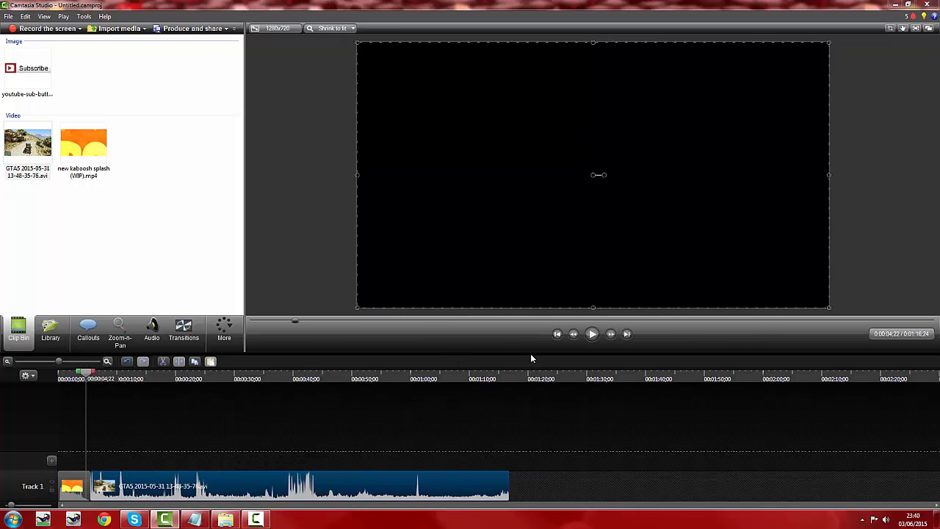
click(592, 334)
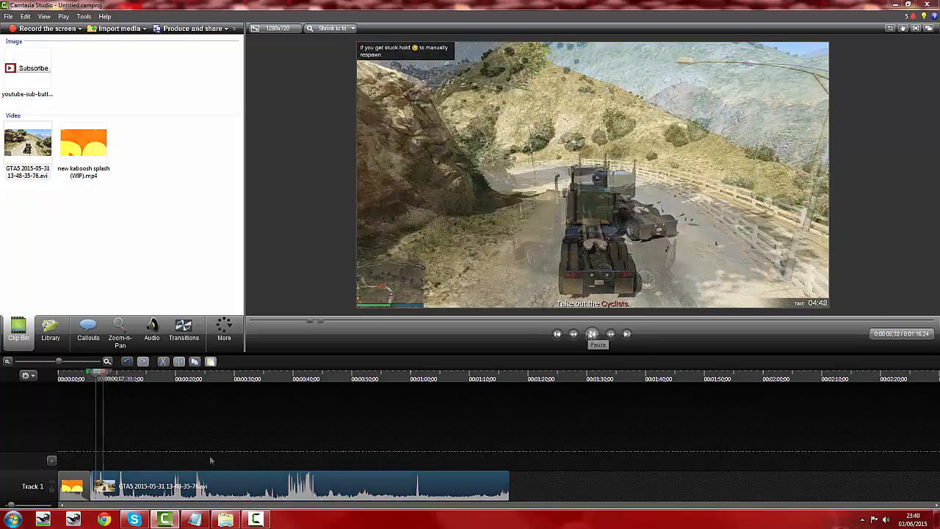
Open the GTA5 clip's audio for editing and lower its volume by four steps
click(216, 496)
right_click(216, 496)
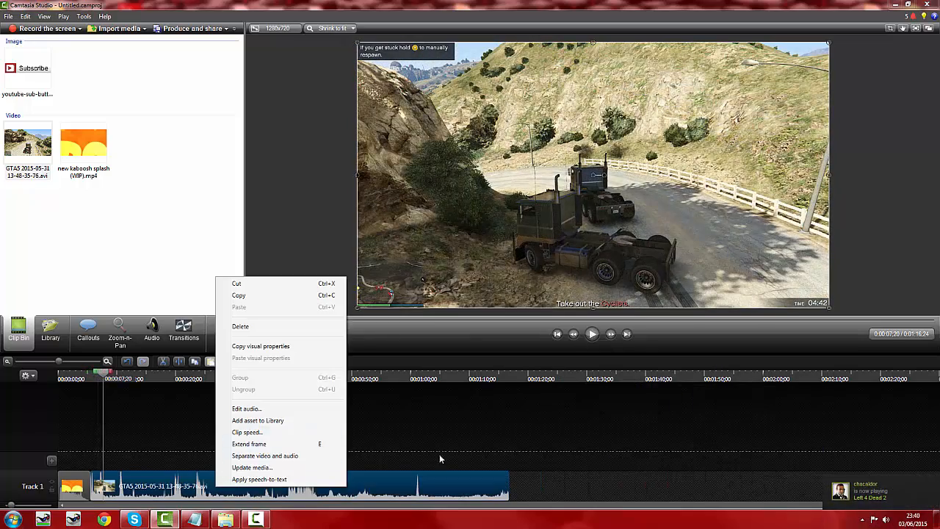
click(421, 407)
right_click(229, 486)
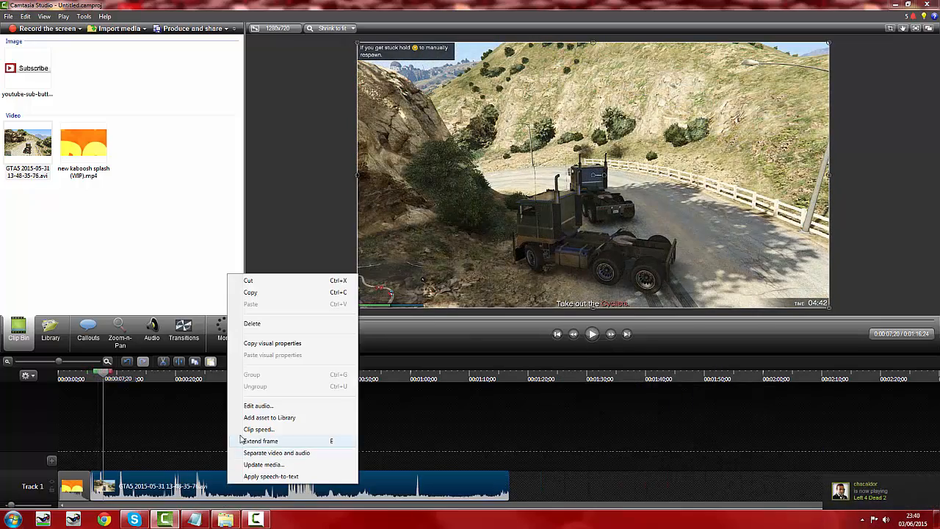
click(258, 406)
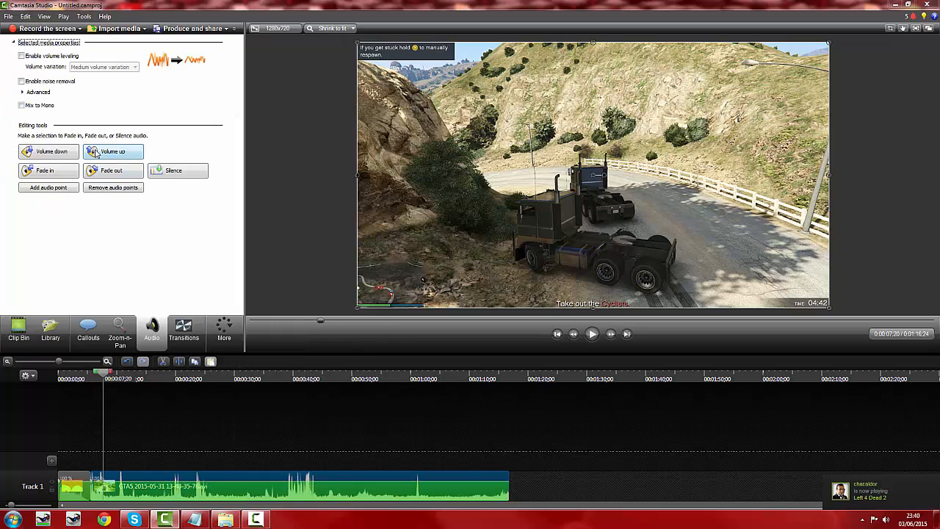
click(60, 155)
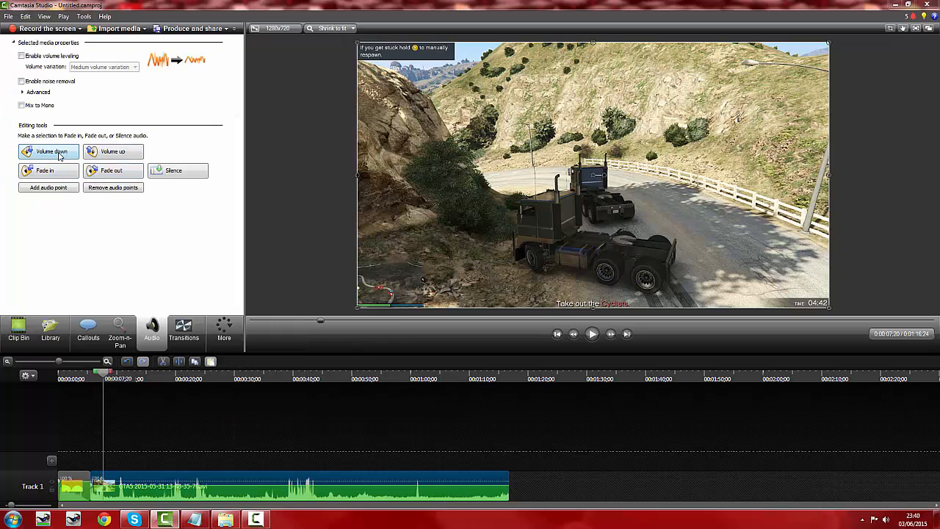
click(61, 155)
click(60, 155)
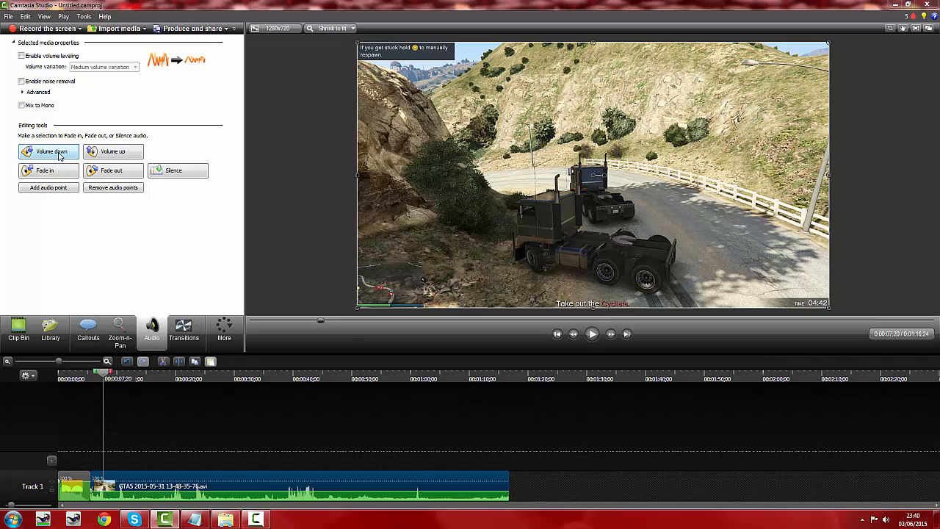
click(60, 155)
click(156, 405)
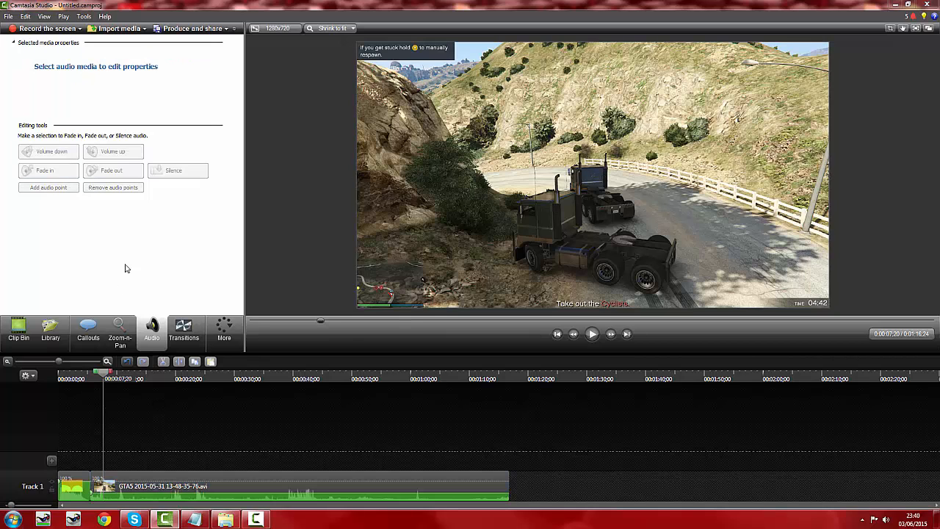
Return to the clip bin and move the GTA5 clip along Track 1 to start at about 20 seconds, leaving a gap after the splash
click(19, 334)
click(77, 400)
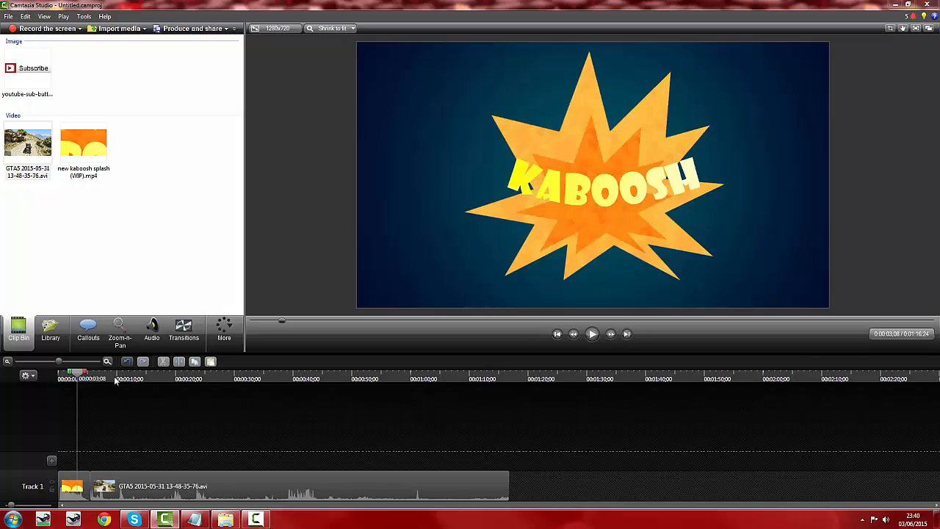
mouse_move(95, 378)
mouse_down()
mouse_move(150, 380)
mouse_move(108, 380)
mouse_up()
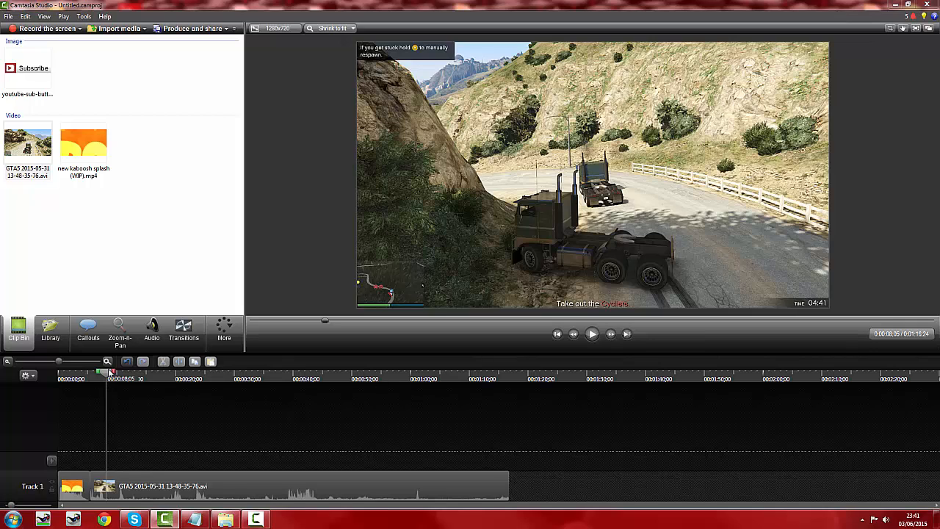
drag(152, 492, 242, 492)
drag(108, 379, 196, 379)
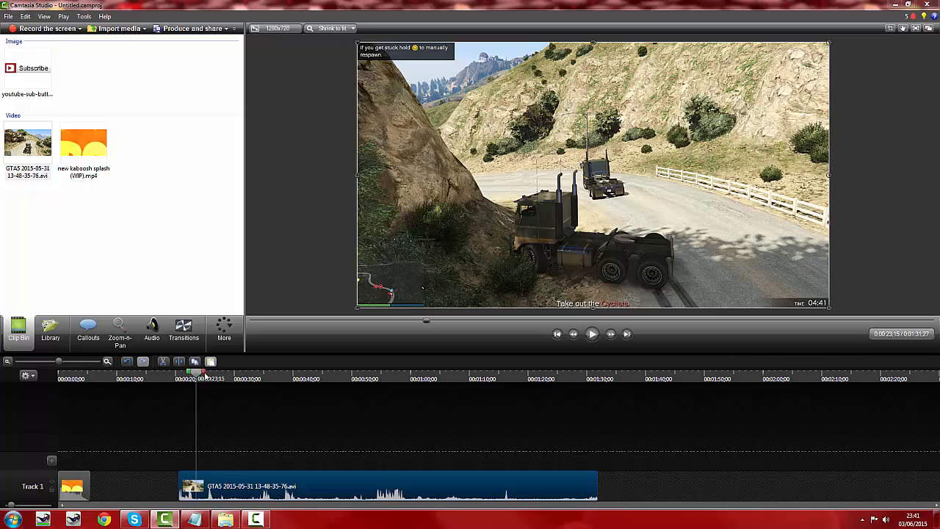
Select the timeline range from 0:00:23;15 to 0:01:09;07 and collapse the selection back to its start
drag(205, 376, 470, 381)
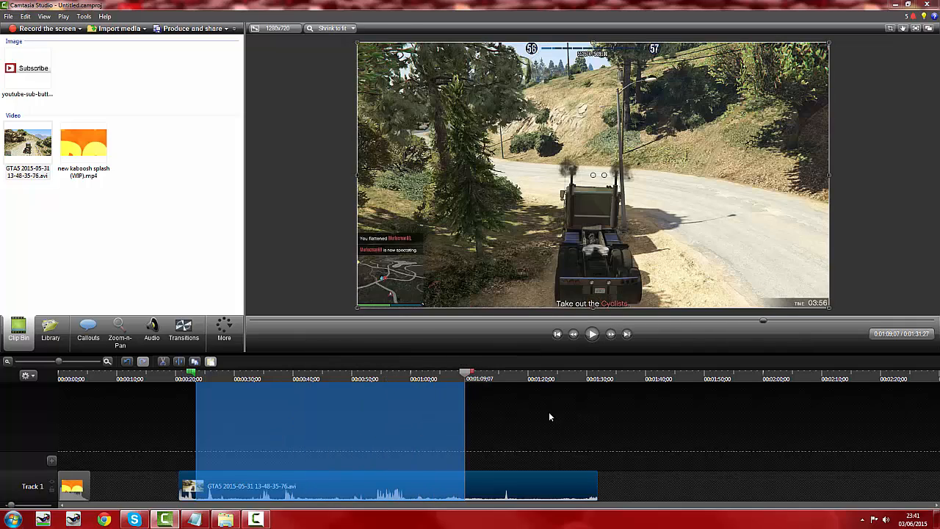
drag(549, 412, 471, 426)
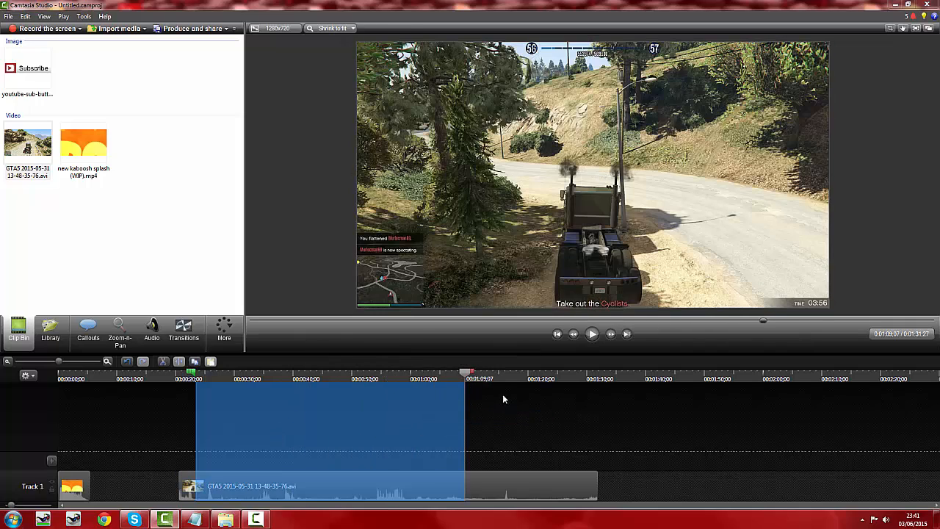
drag(504, 389, 611, 442)
drag(783, 401, 480, 467)
drag(691, 433, 527, 494)
click(708, 417)
click(564, 481)
click(650, 429)
drag(472, 374, 197, 374)
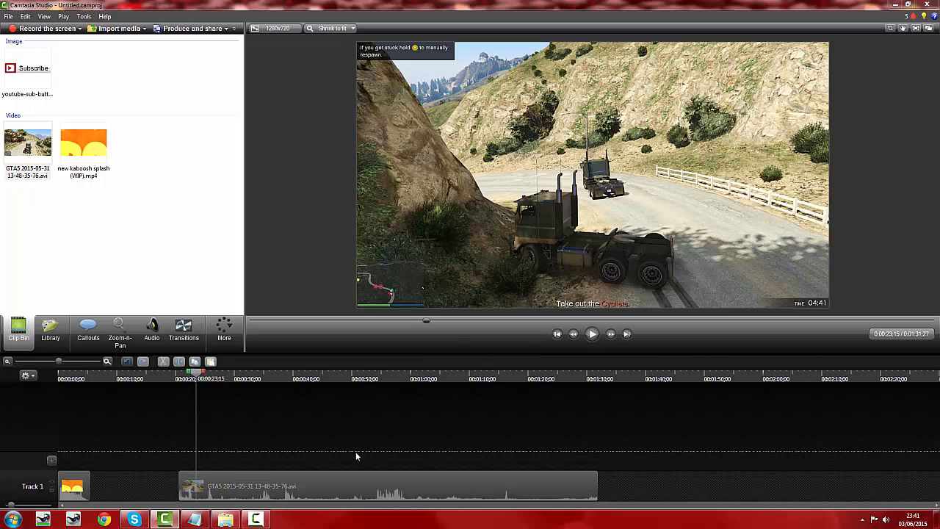
Split the GTA5 clip on Track 1 at 0:00:24;15
click(235, 491)
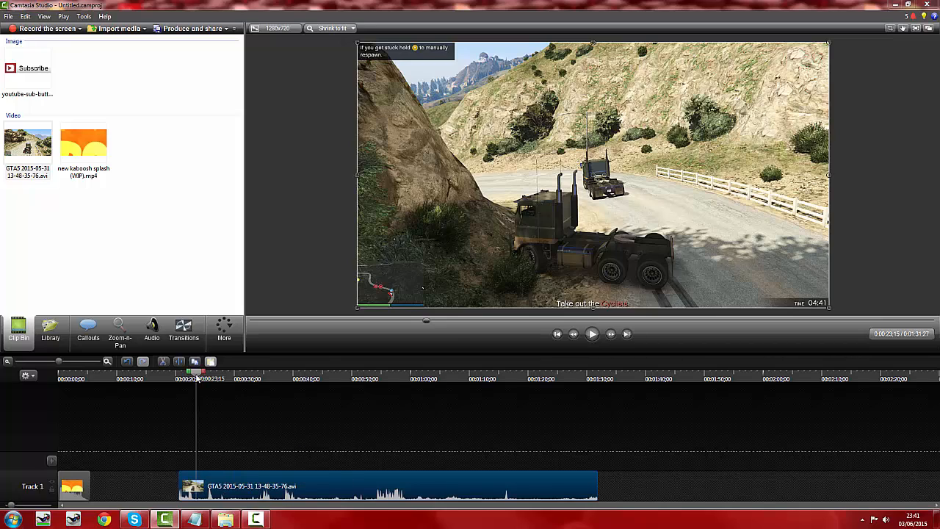
drag(196, 377, 203, 376)
click(172, 395)
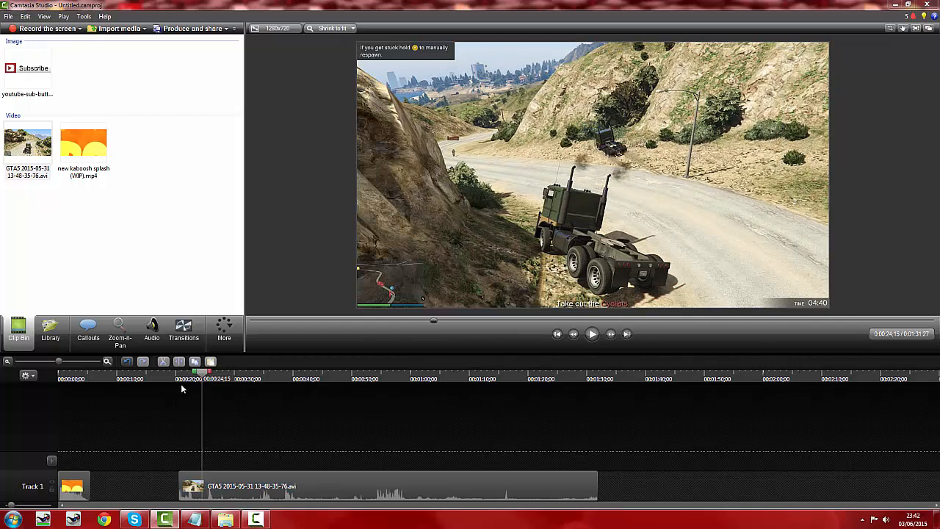
click(242, 481)
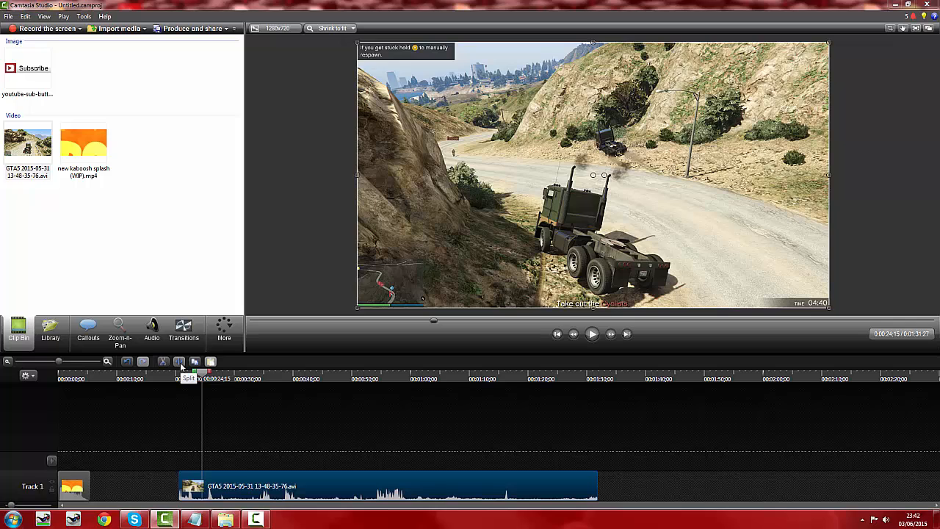
click(181, 365)
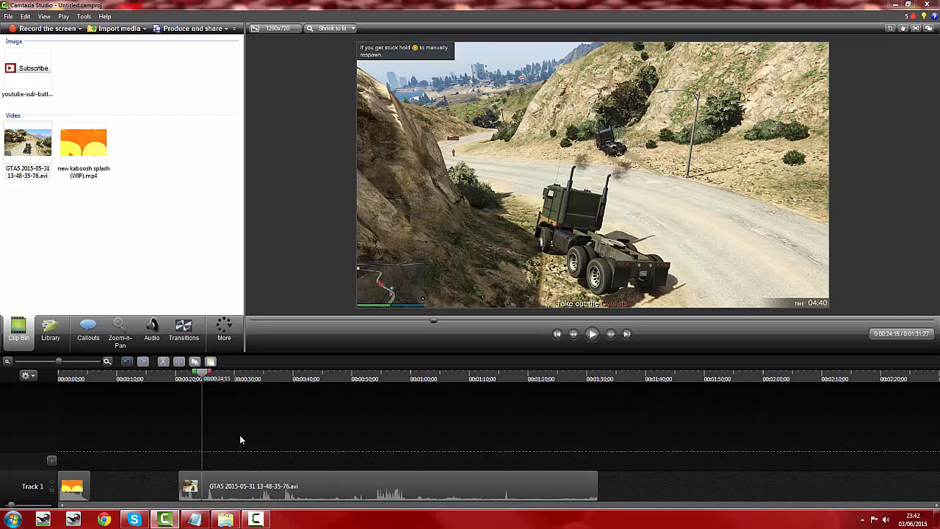
Delete the short leading piece of the split GTA5 clip and move the remaining footage to start at 0:00:17;08
drag(251, 489, 294, 490)
drag(207, 374, 160, 380)
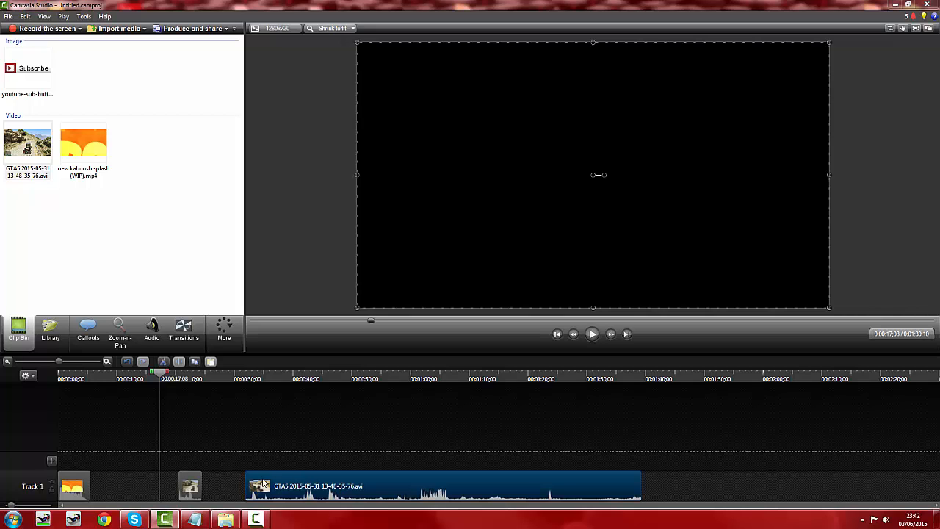
click(192, 491)
click(194, 489)
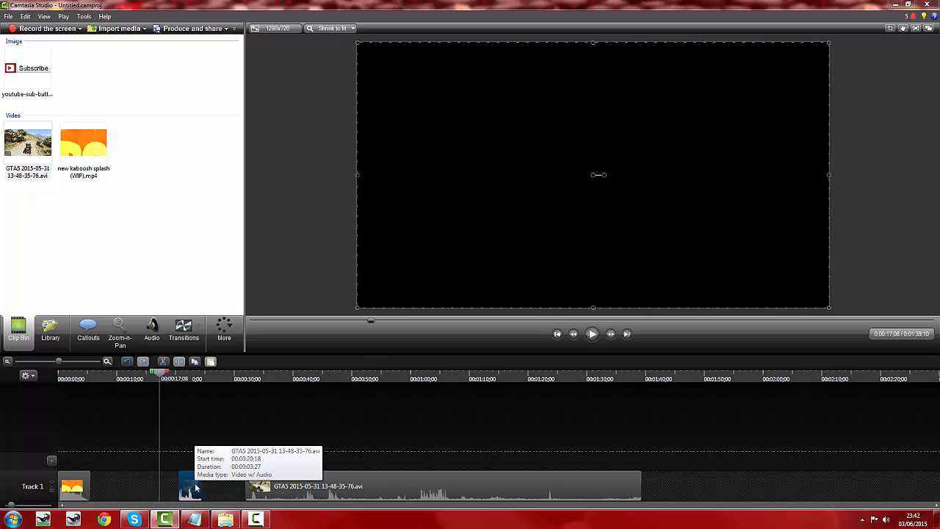
key(Delete)
drag(266, 485, 180, 379)
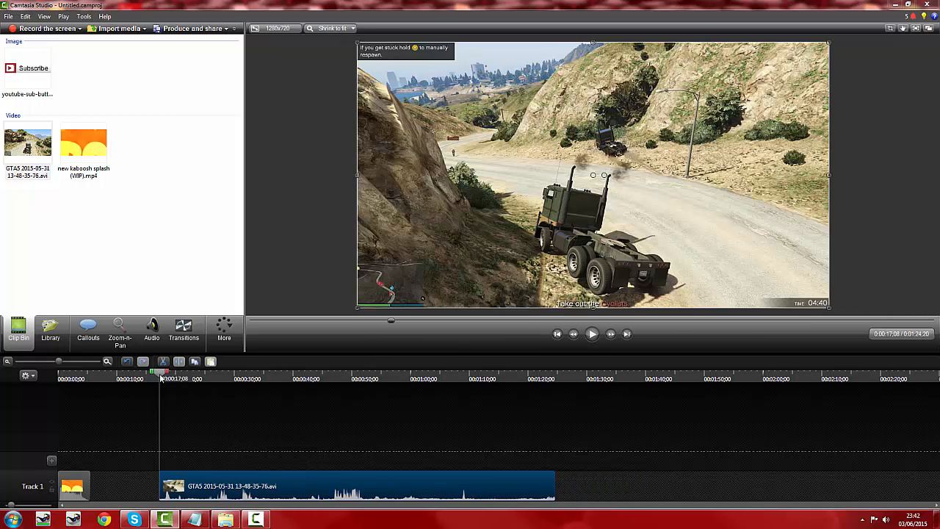
Play the GTA5 clip up to 0:00:26;00, split it there and delete the part after the split
click(592, 335)
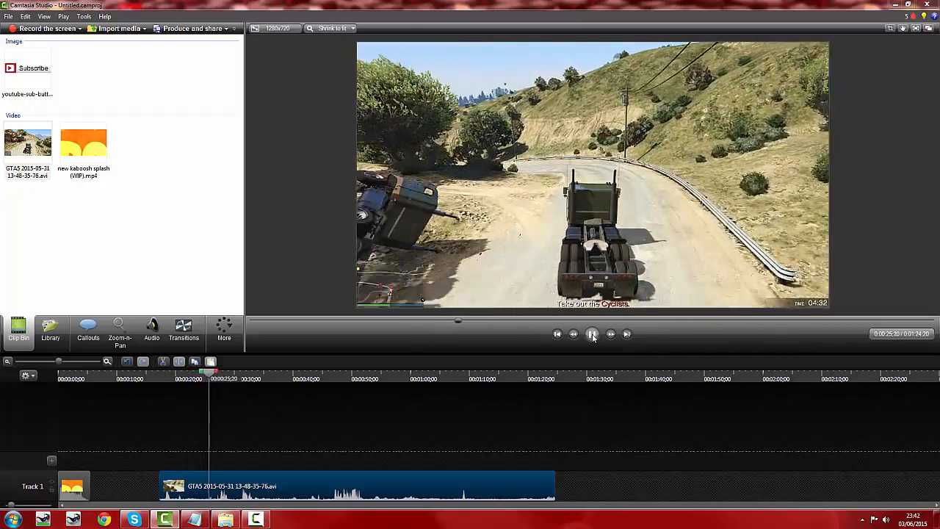
click(593, 335)
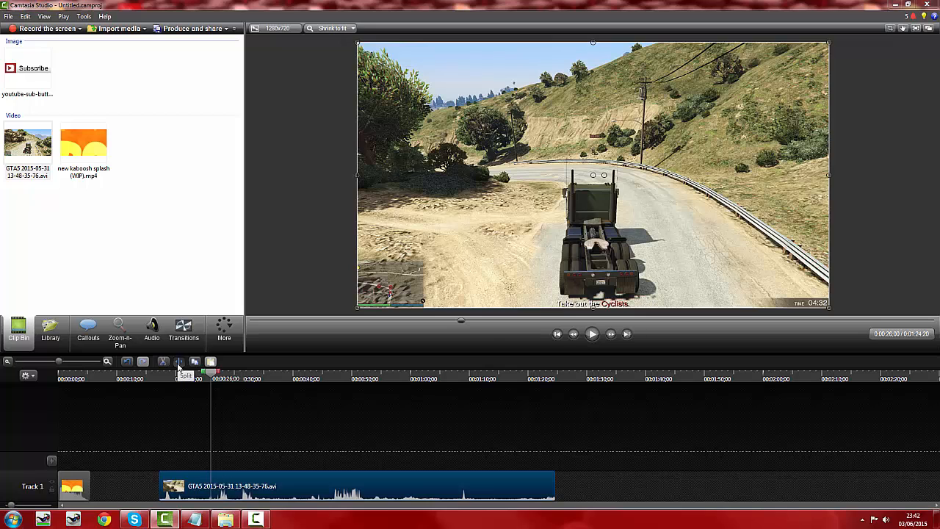
click(179, 362)
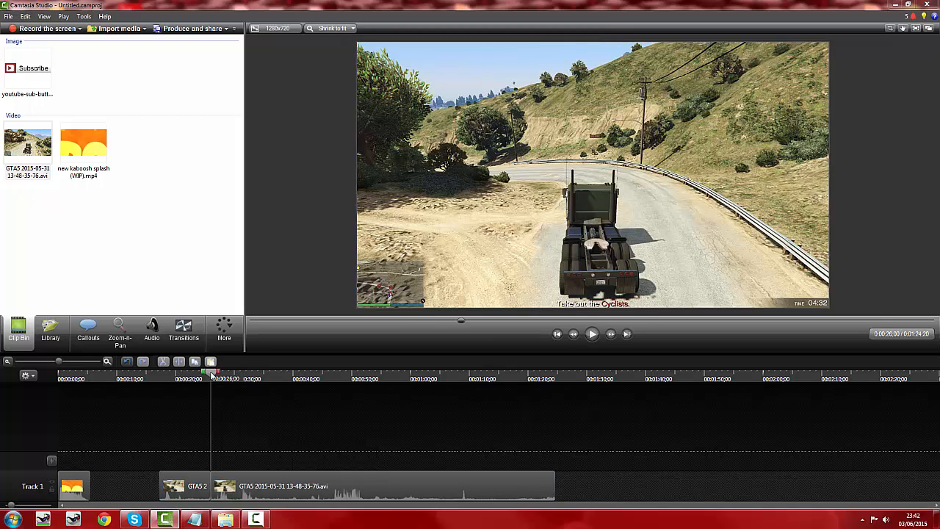
drag(212, 373, 350, 373)
click(309, 491)
key(Delete)
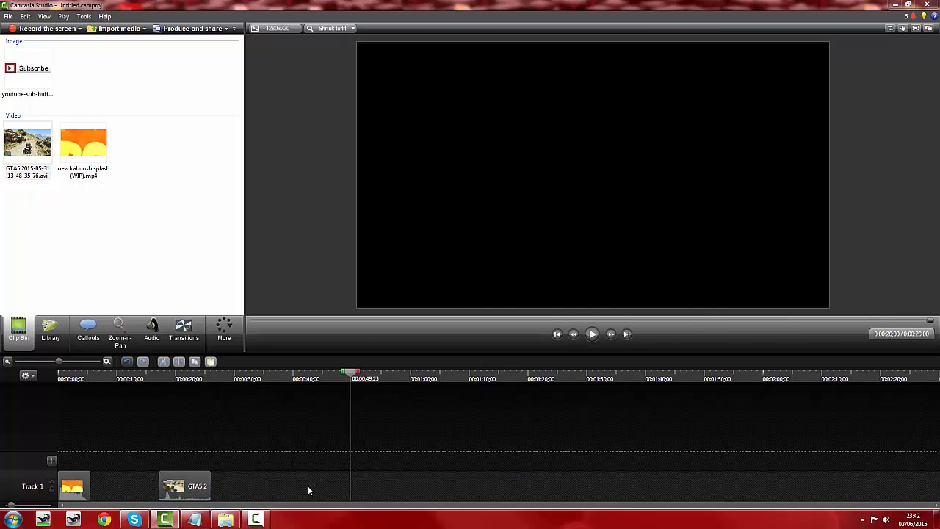
Move the trimmed GTA5 clip on Track 1 so it starts directly after the splash clip
click(83, 477)
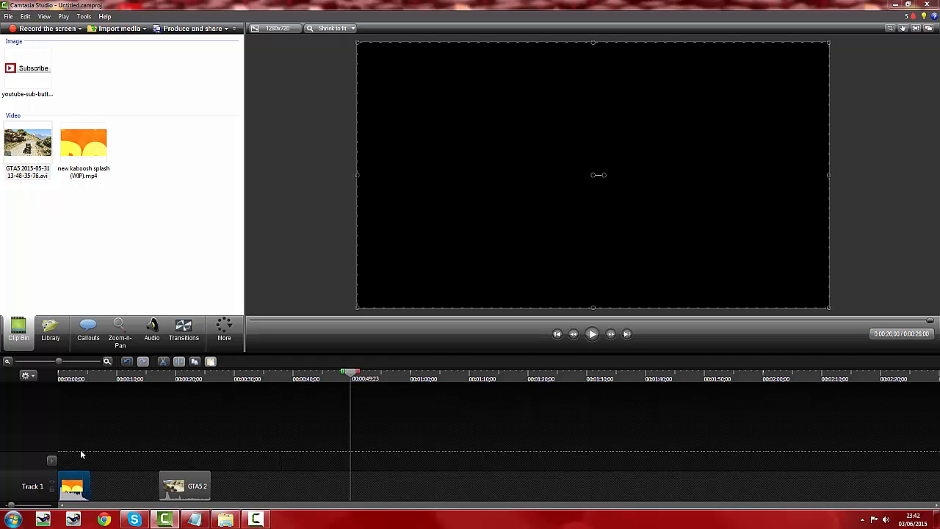
drag(89, 380, 285, 388)
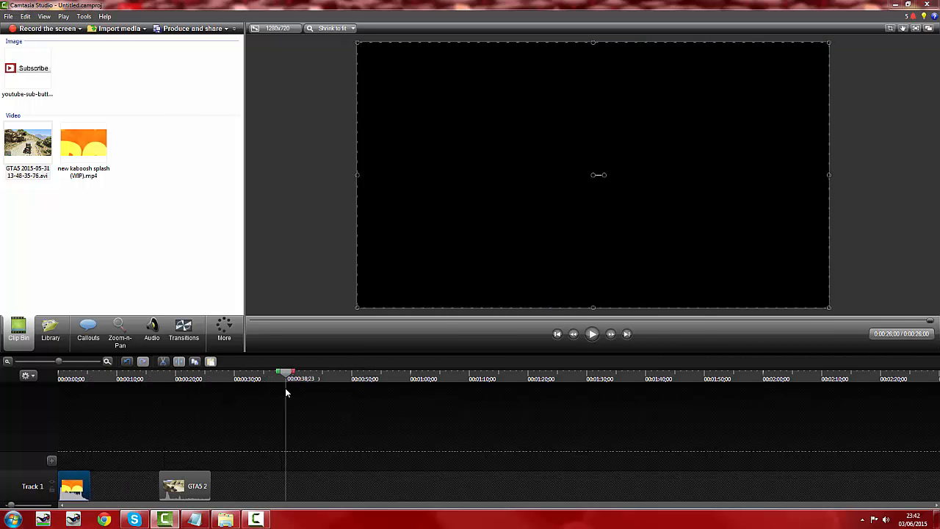
drag(194, 492, 119, 492)
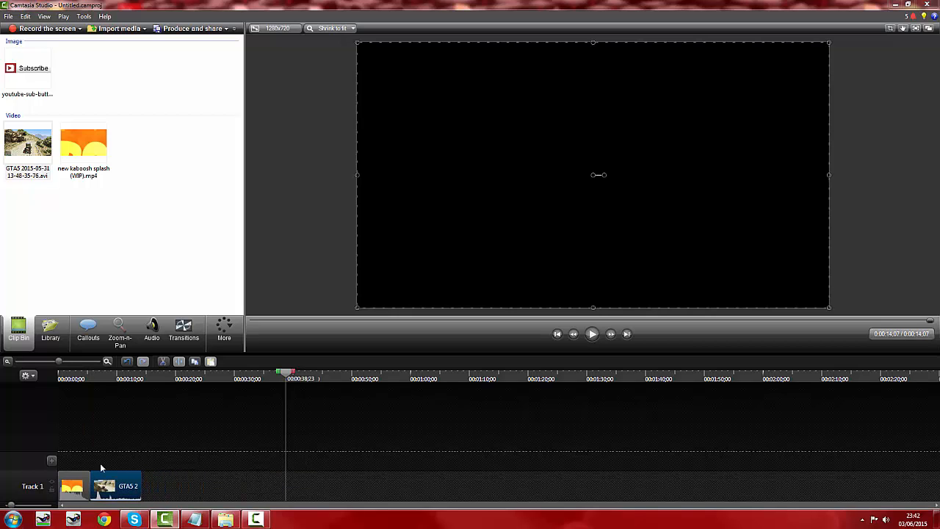
click(170, 443)
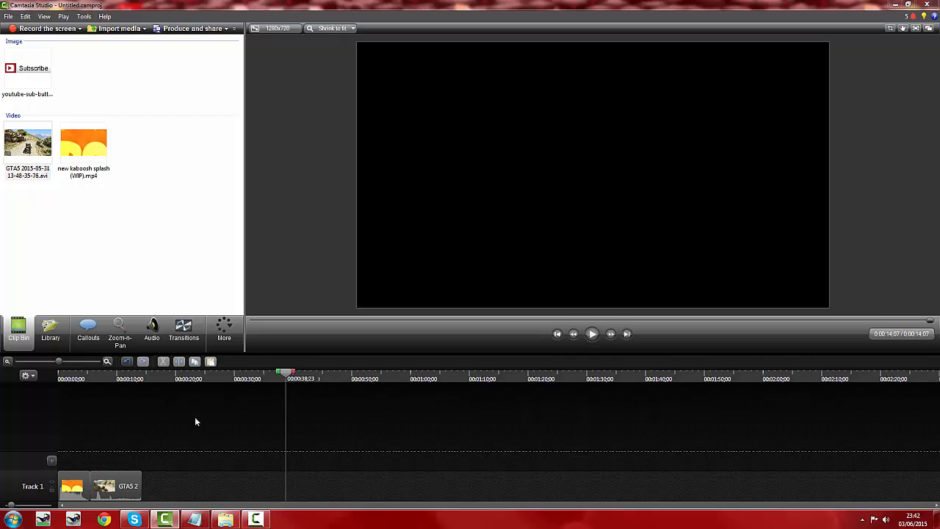
Play across the join between the splash and the trimmed GTA5 clip, and preview the footage near its end
click(83, 379)
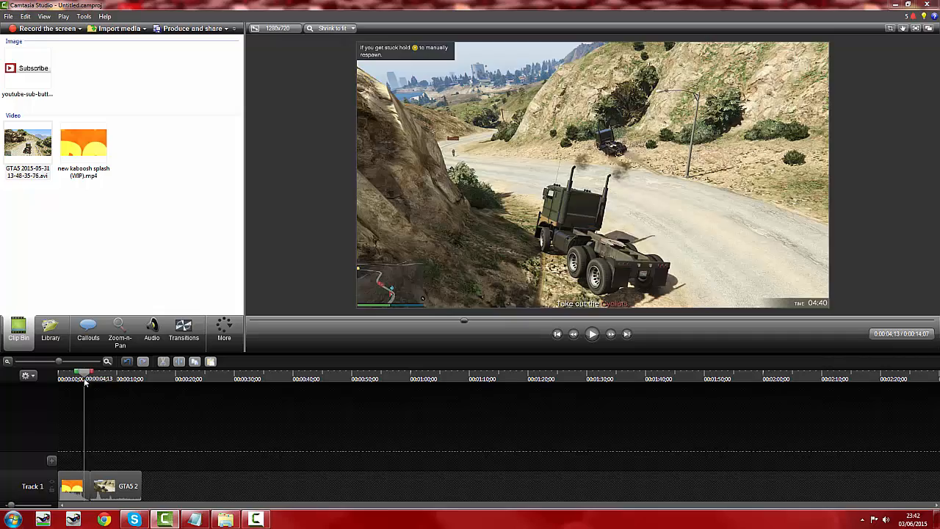
click(590, 334)
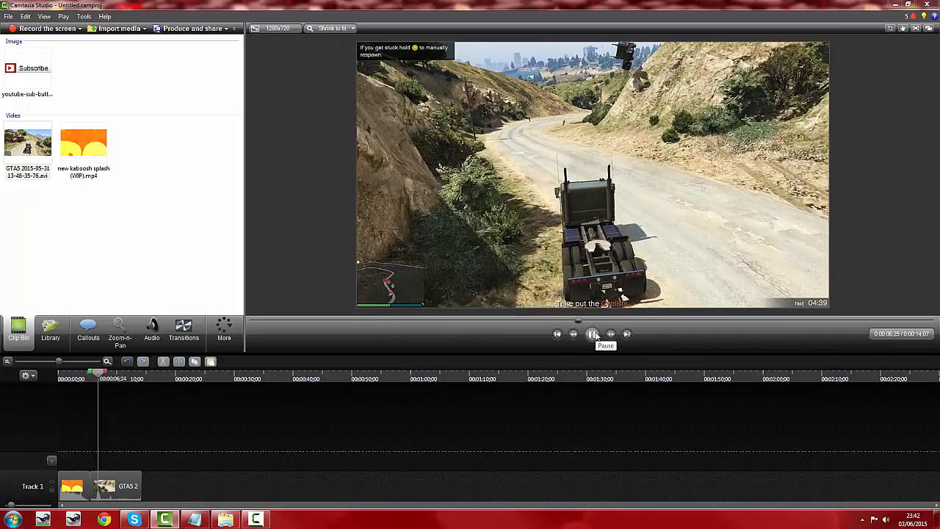
click(132, 379)
click(135, 379)
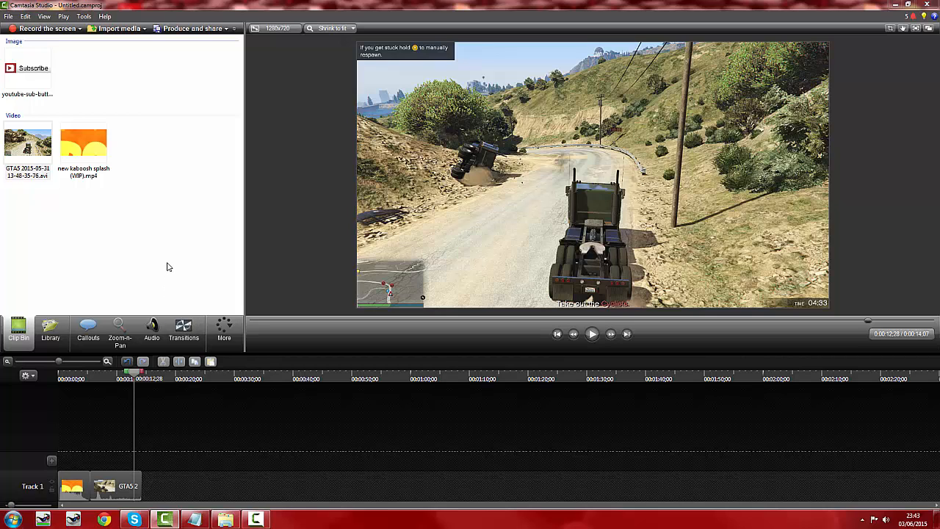
Browse the transitions and add Fade through black between the splash clip and the GTA5 clip
click(183, 329)
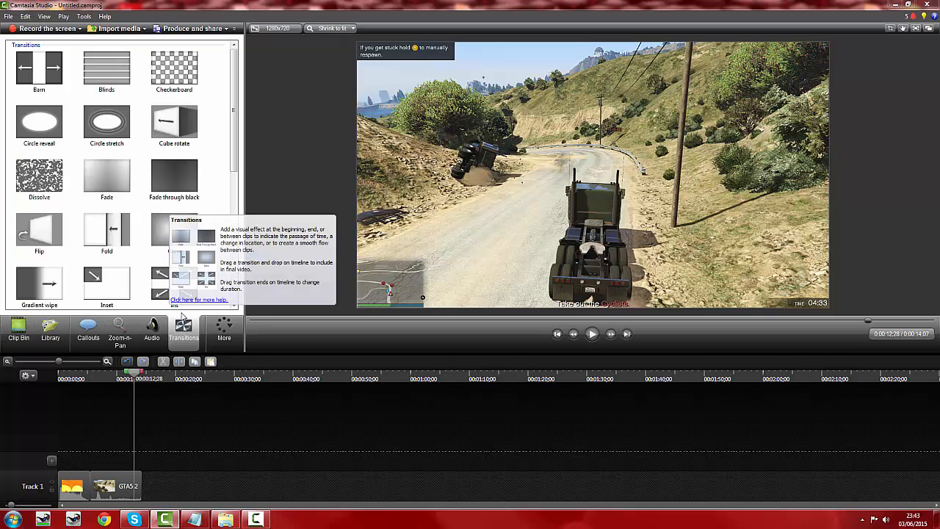
mouse_move(236, 116)
mouse_down()
mouse_move(237, 235)
mouse_move(235, 102)
mouse_up()
click(172, 64)
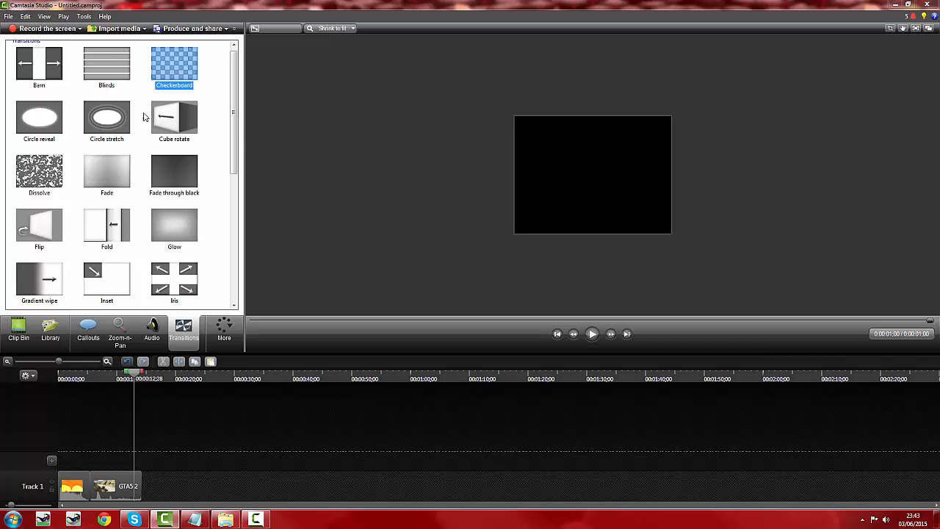
click(37, 180)
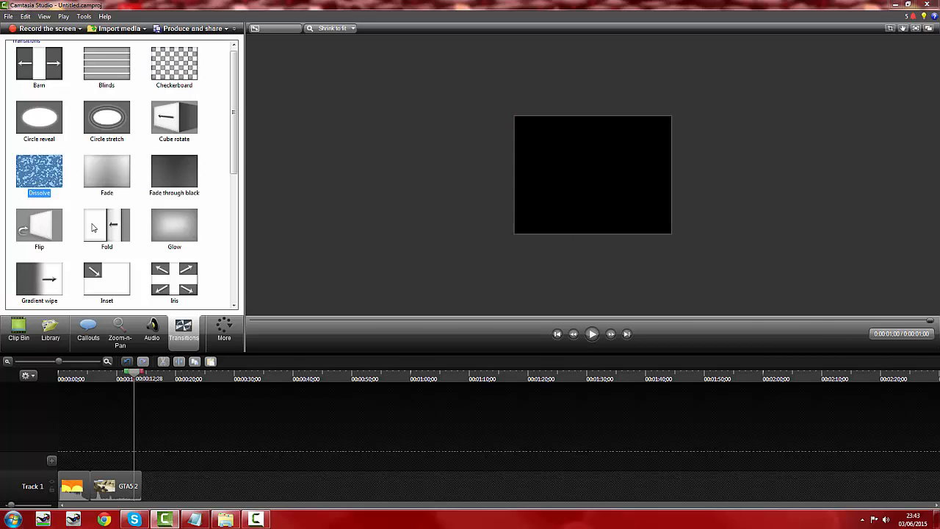
click(93, 228)
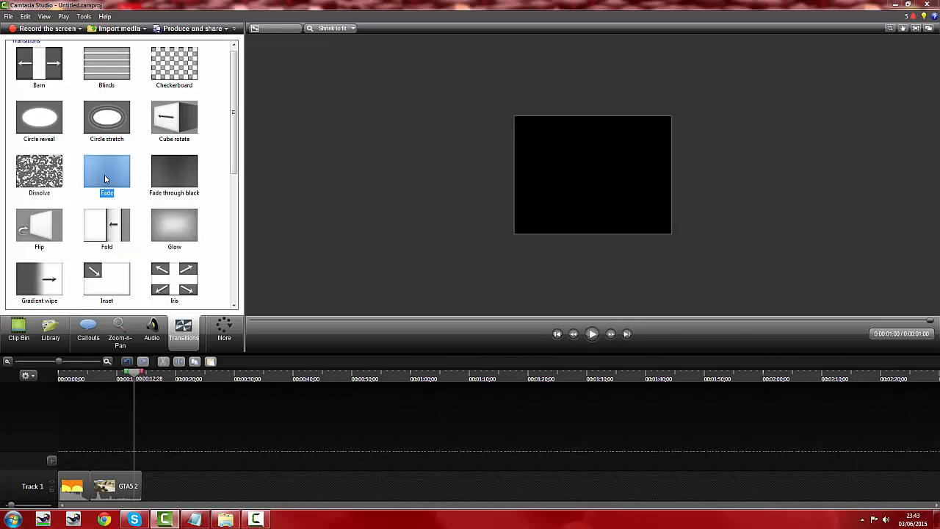
click(179, 171)
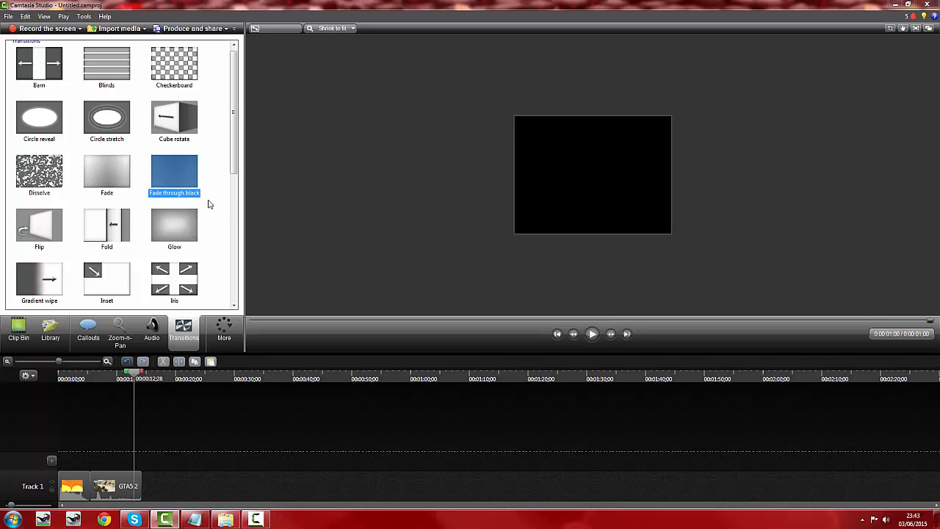
drag(177, 173, 93, 489)
Play the timeline across the Fade through black transition and scrub back to it at 0:00:05;00
click(84, 377)
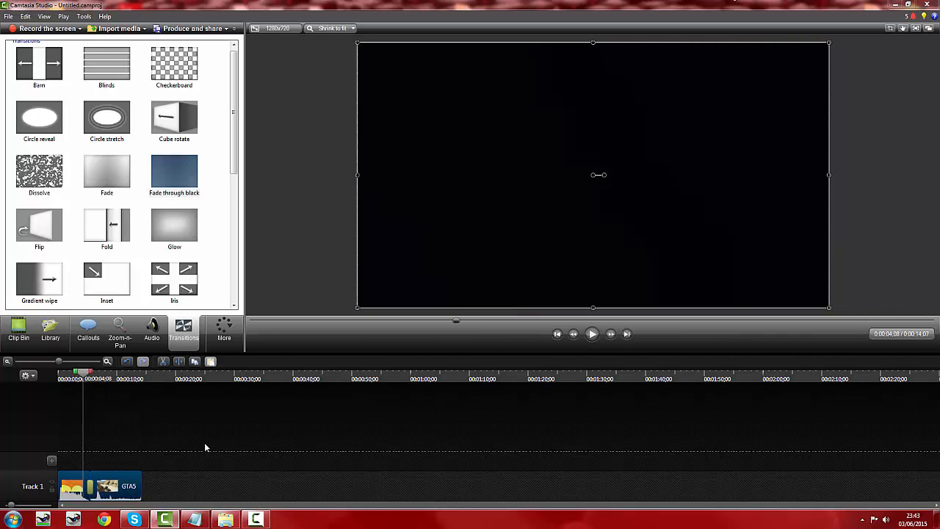
click(593, 335)
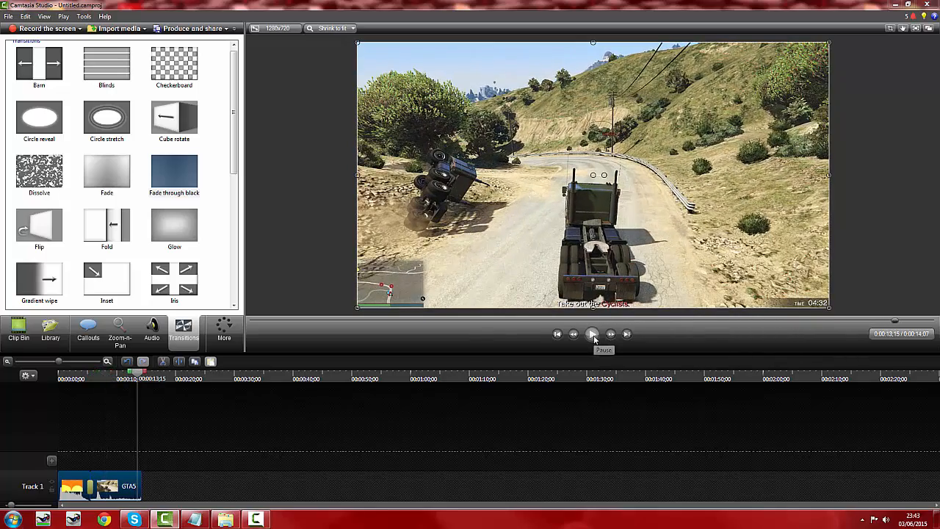
click(595, 338)
click(116, 376)
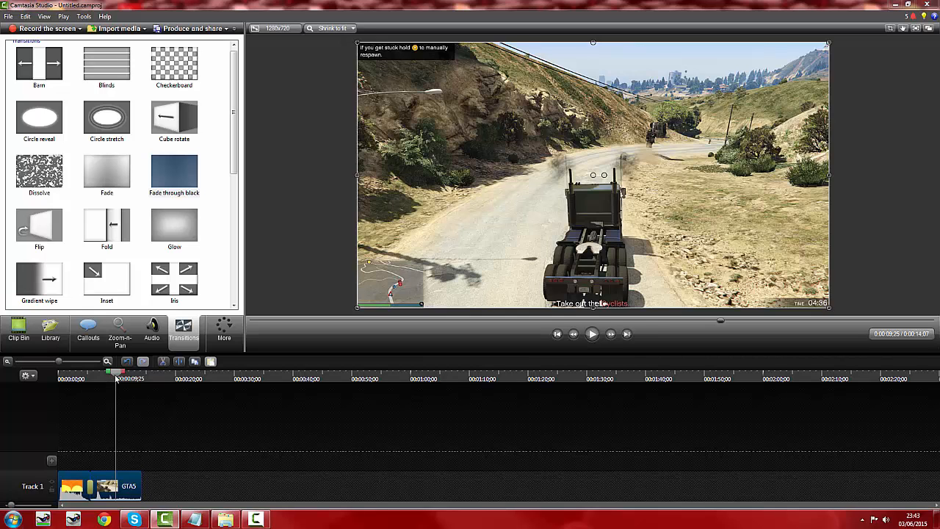
drag(115, 376, 86, 382)
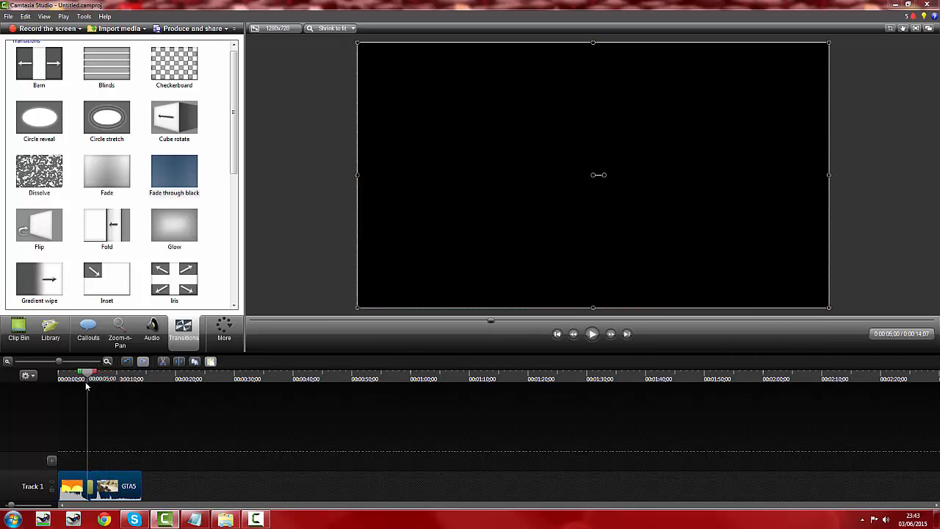
Start a media import from the Clip Bin and browse the visual effects folder inside Recordings on Big Drive (D:)
click(469, 427)
click(18, 329)
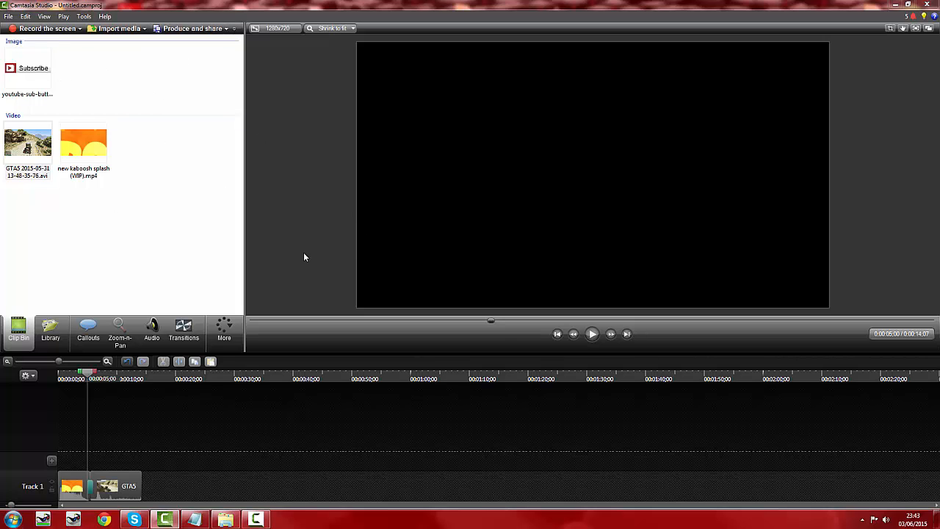
click(118, 29)
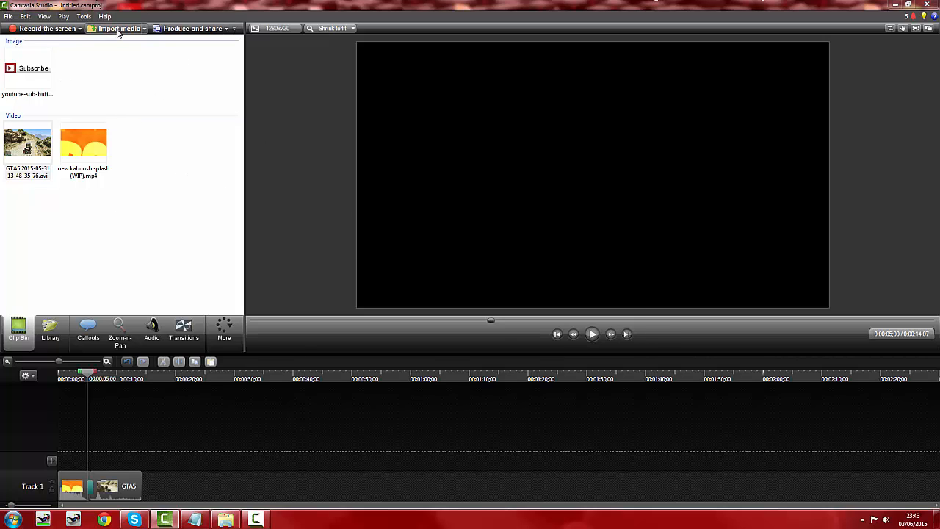
scroll(381, 244, down, 1)
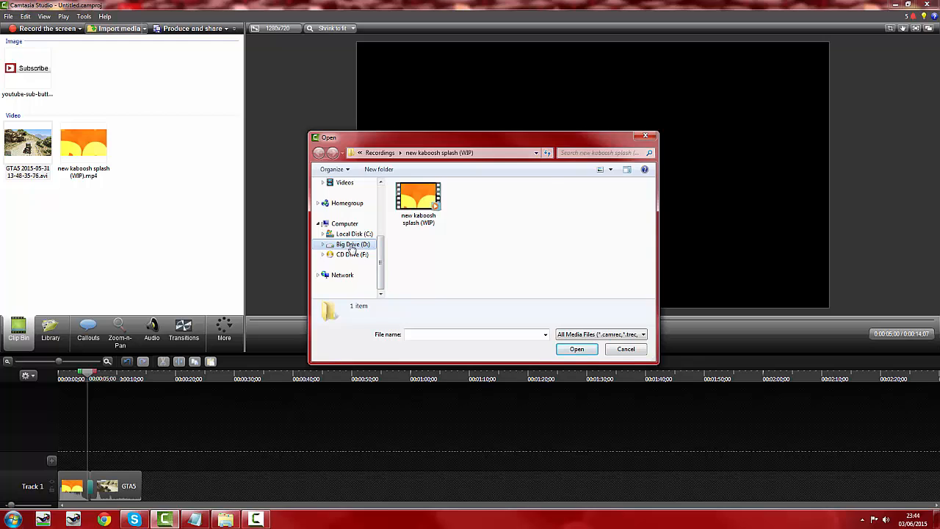
click(351, 246)
double_click(401, 237)
scroll(451, 269, down, 2)
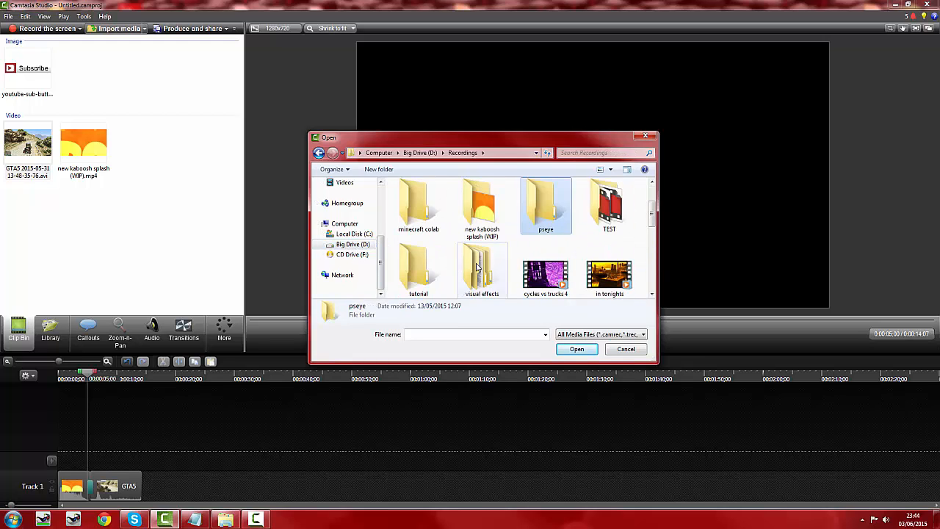
double_click(478, 267)
double_click(417, 239)
key(BackSpace)
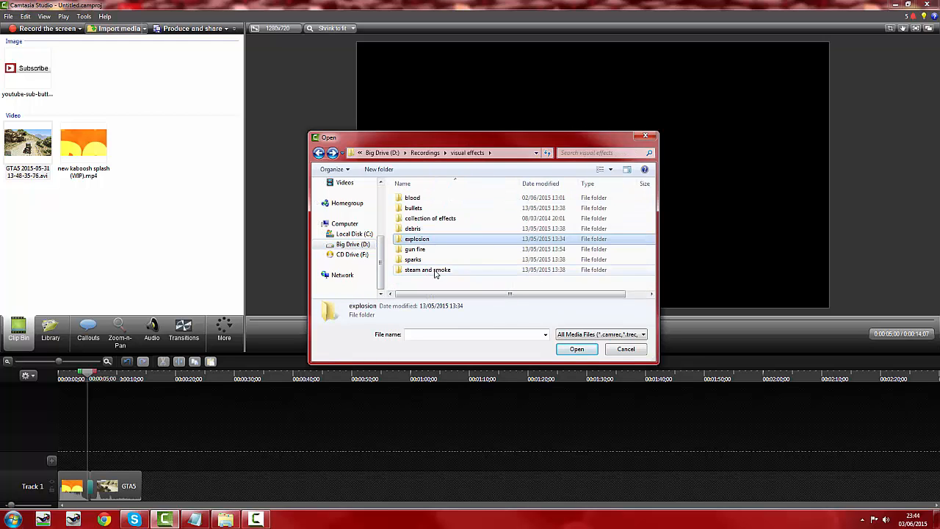
key(BackSpace)
scroll(459, 237, up, 2)
drag(380, 247, 379, 219)
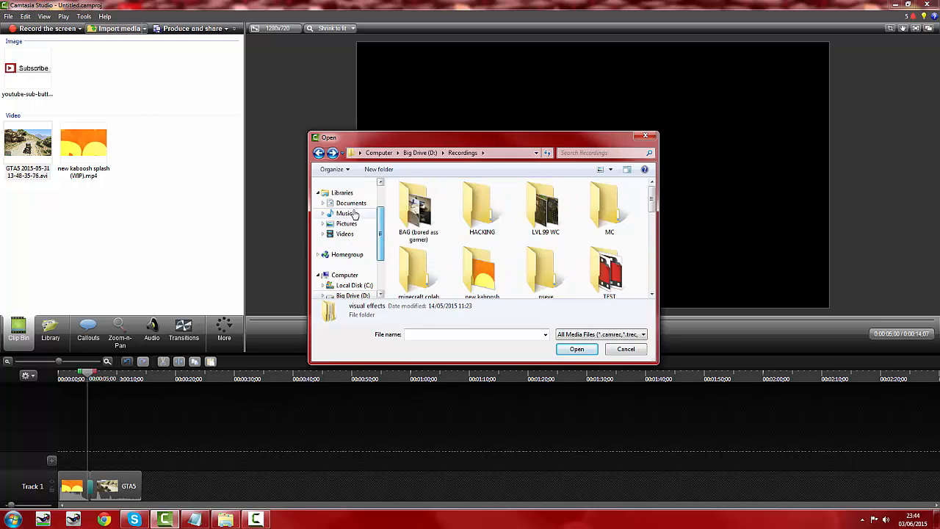
Import the Xplosion video clip from the youtube stuff folder in Documents
click(352, 204)
scroll(451, 267, down, 10)
double_click(432, 284)
click(429, 247)
click(439, 274)
scroll(435, 280, down, 1)
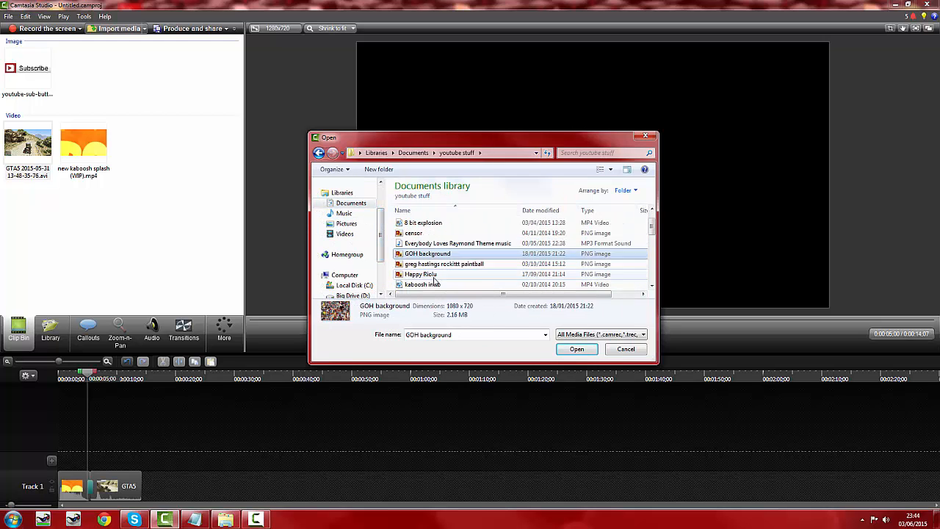
click(435, 282)
scroll(439, 280, down, 9)
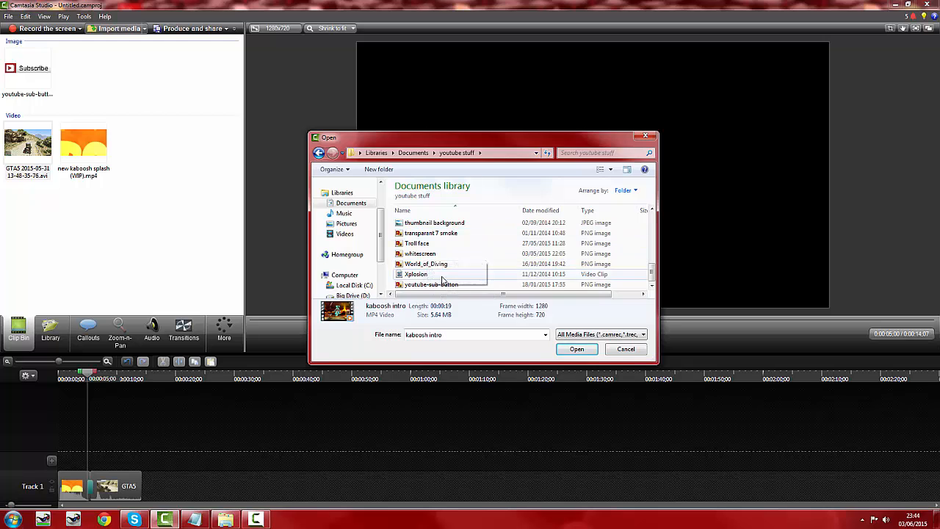
click(442, 278)
click(578, 349)
Import the AIRHORN MP3 from the sound effects folder inside youtube stuff
click(110, 28)
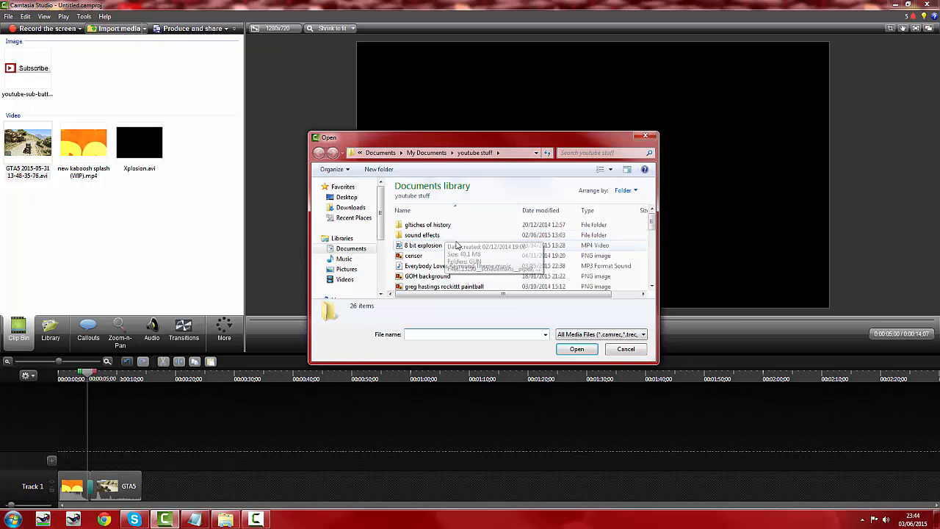
double_click(422, 235)
scroll(470, 260, down, 3)
click(445, 255)
click(418, 243)
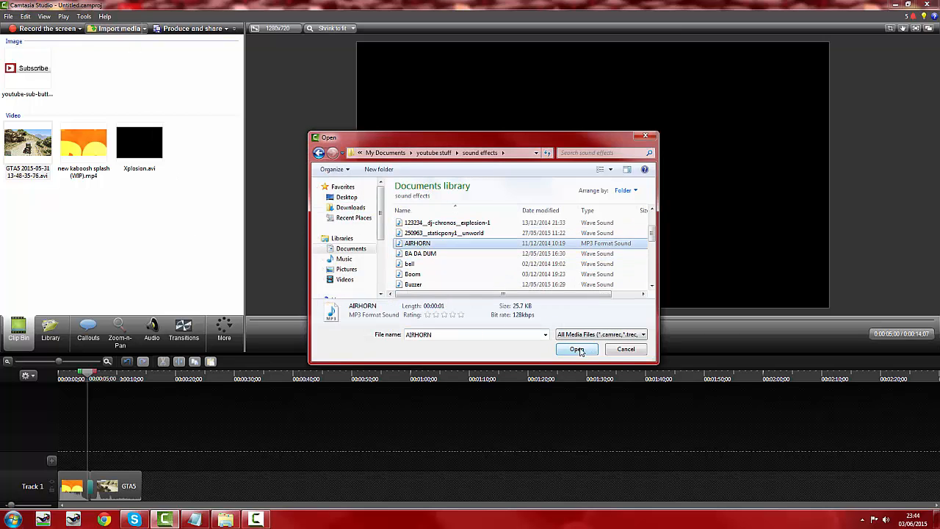
click(578, 348)
Look through the sound effects folder and import the "Bye have a great time!" wave sound
click(115, 30)
click(441, 258)
scroll(448, 273, down, 10)
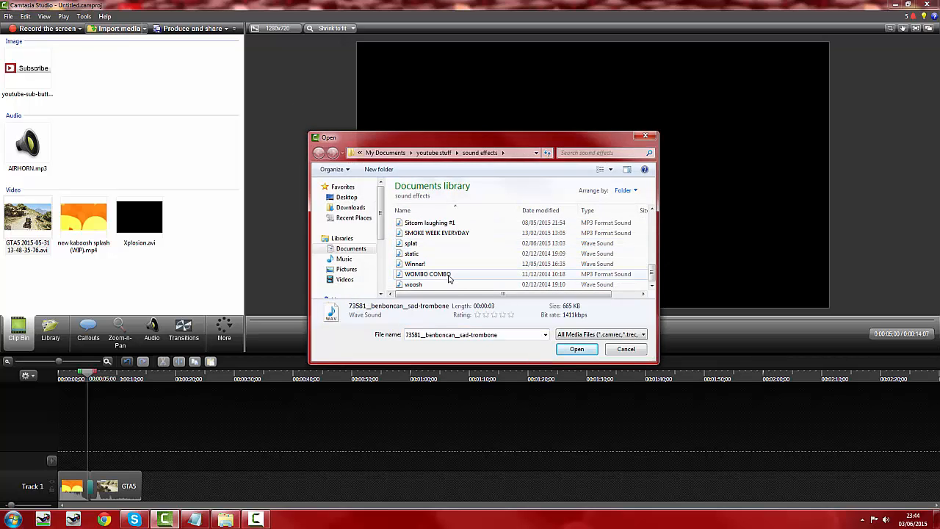
scroll(433, 240, up, 1)
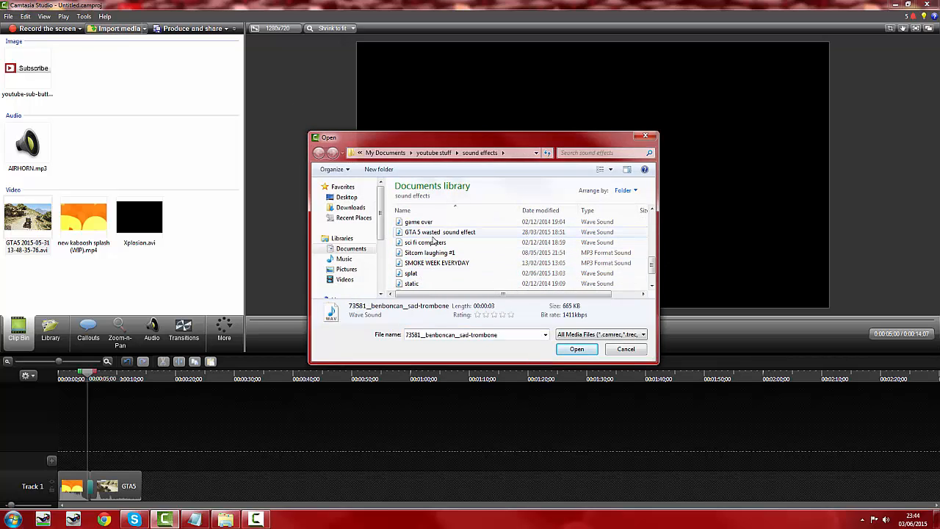
scroll(433, 242, up, 2)
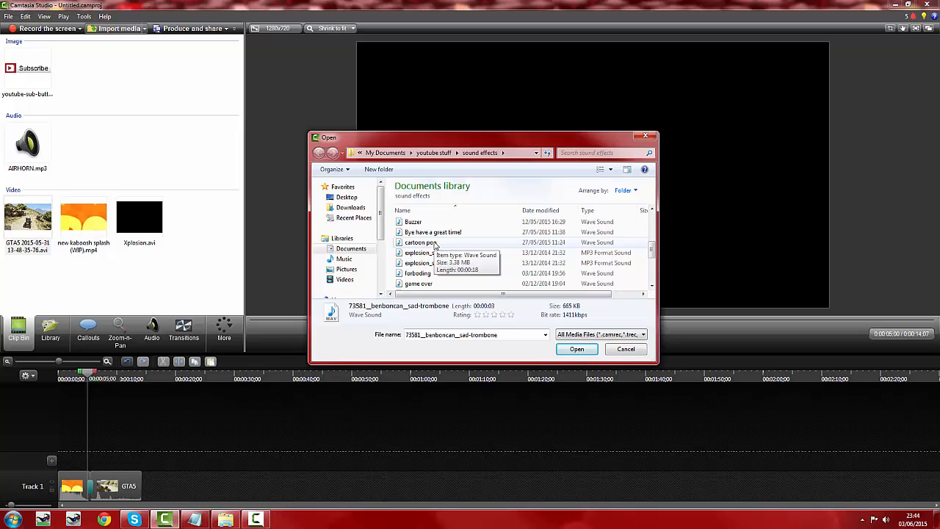
click(437, 232)
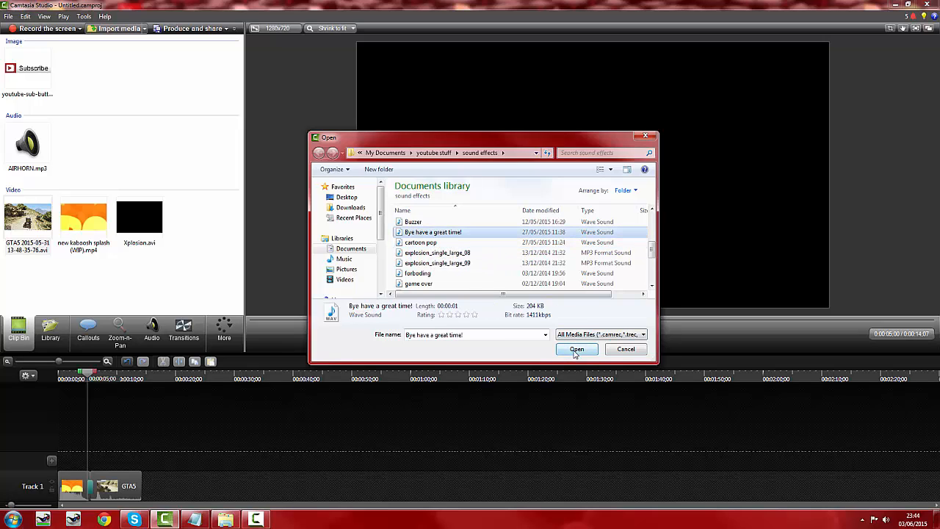
click(576, 350)
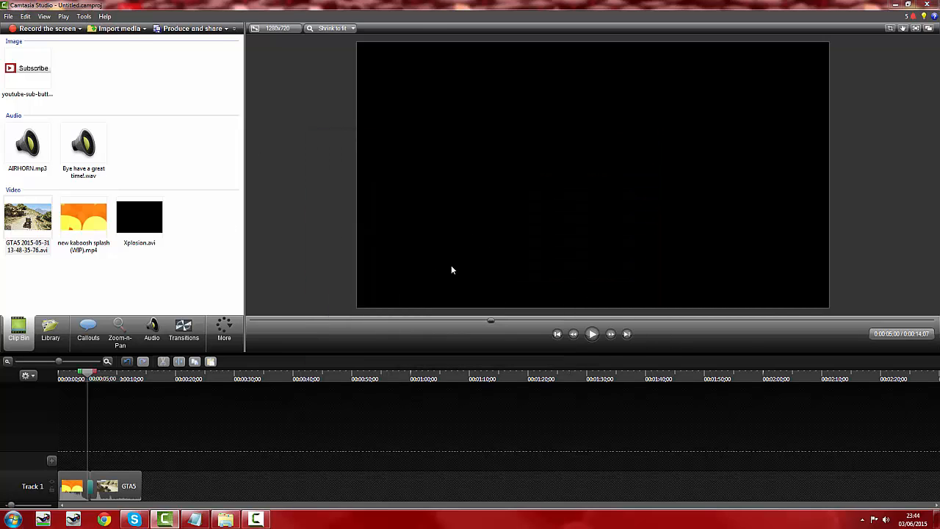
Preview the AIRHORN.mp3 sound from the Clip Bin and replay it
click(142, 219)
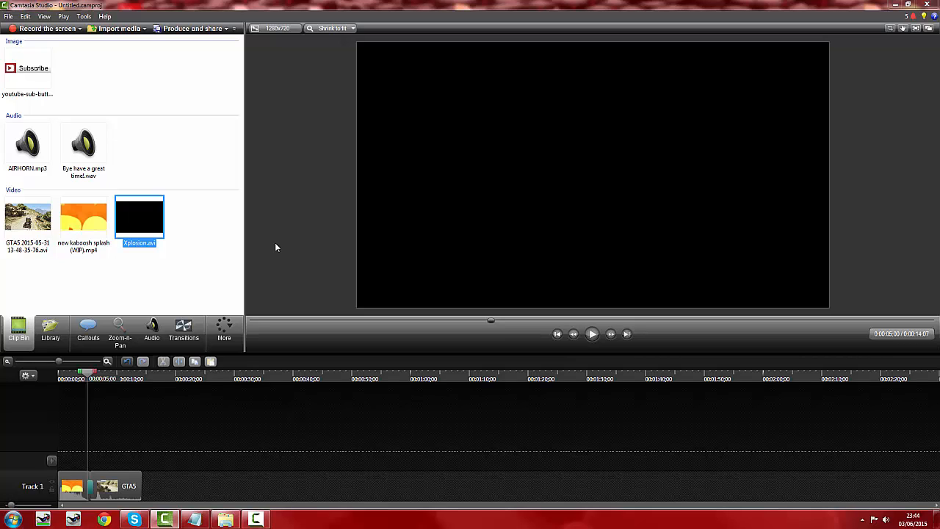
click(183, 254)
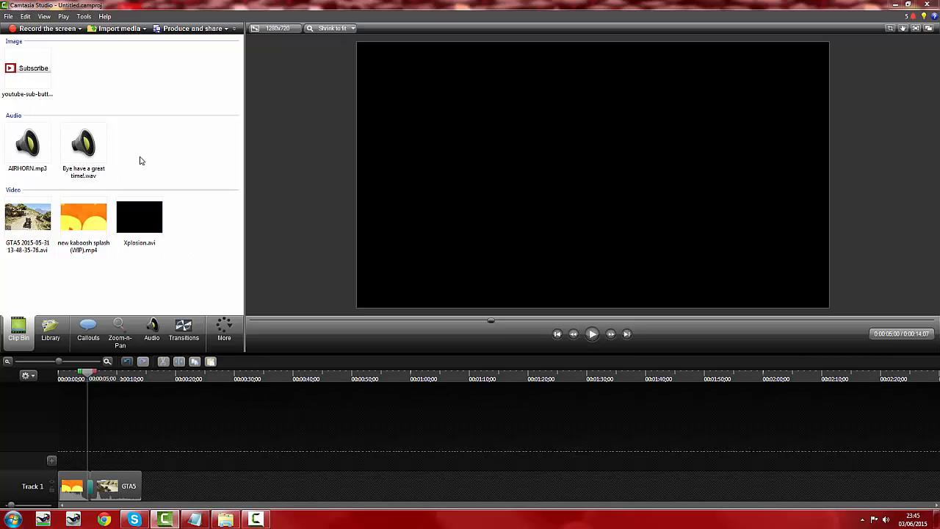
click(29, 145)
click(116, 157)
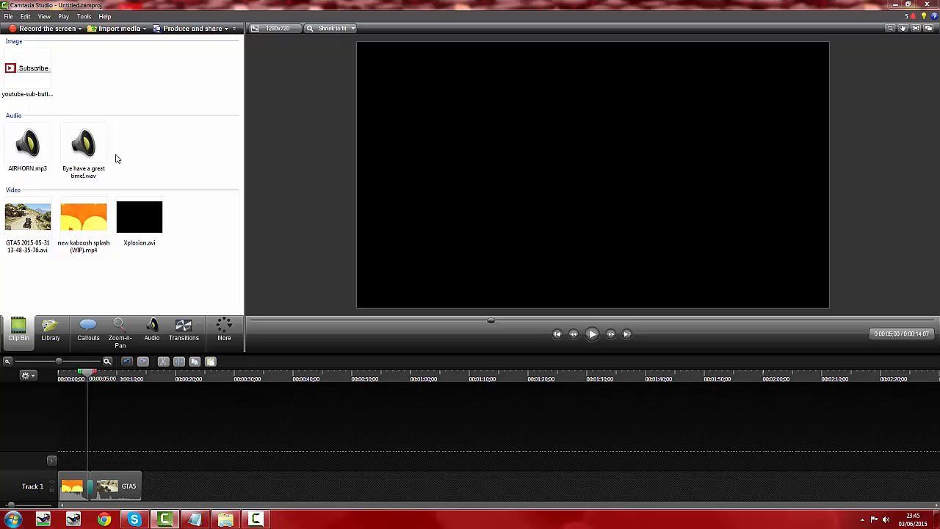
double_click(34, 150)
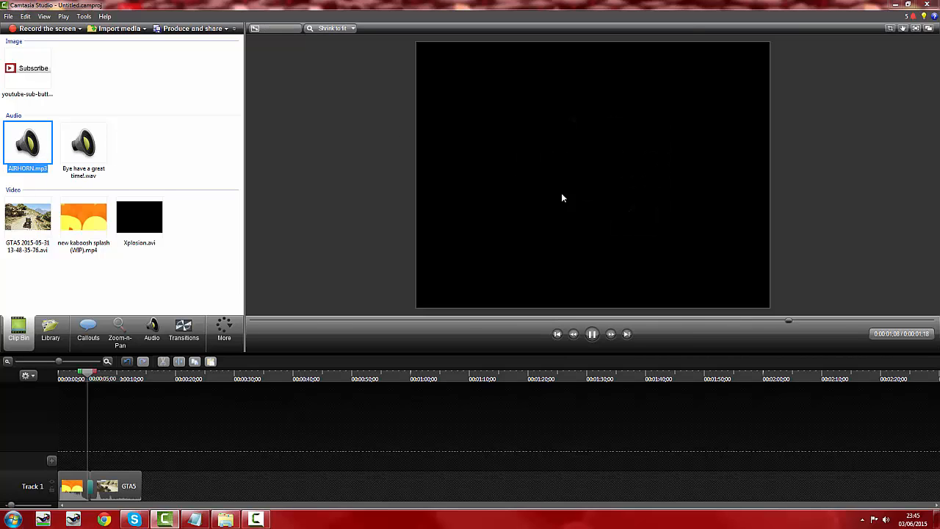
click(214, 270)
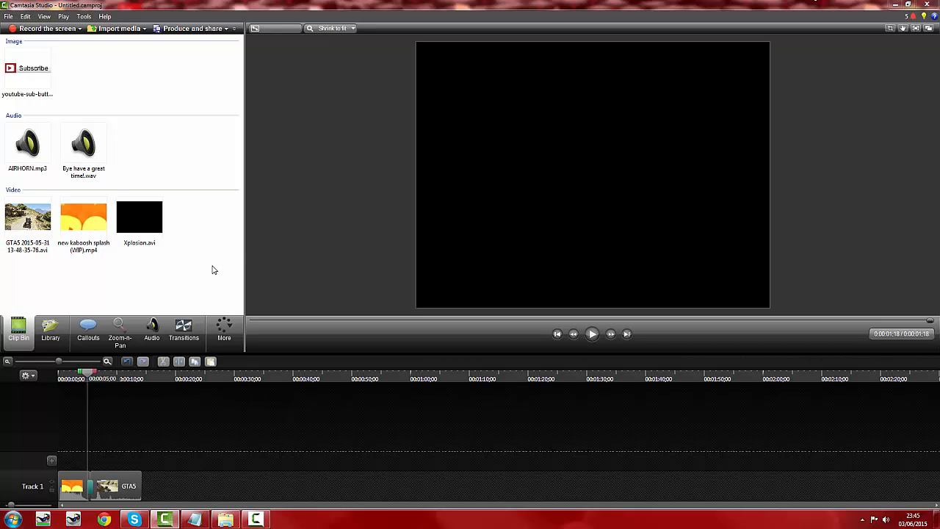
click(592, 334)
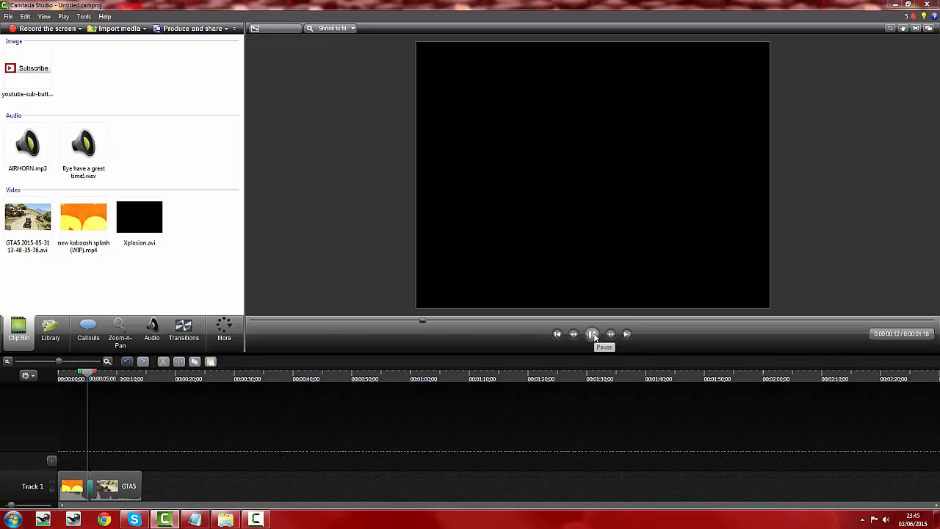
Play the GTA5 clip on the timeline, pause it, and step frame by frame to 0:00:09;06 for the explosion
click(113, 481)
click(592, 334)
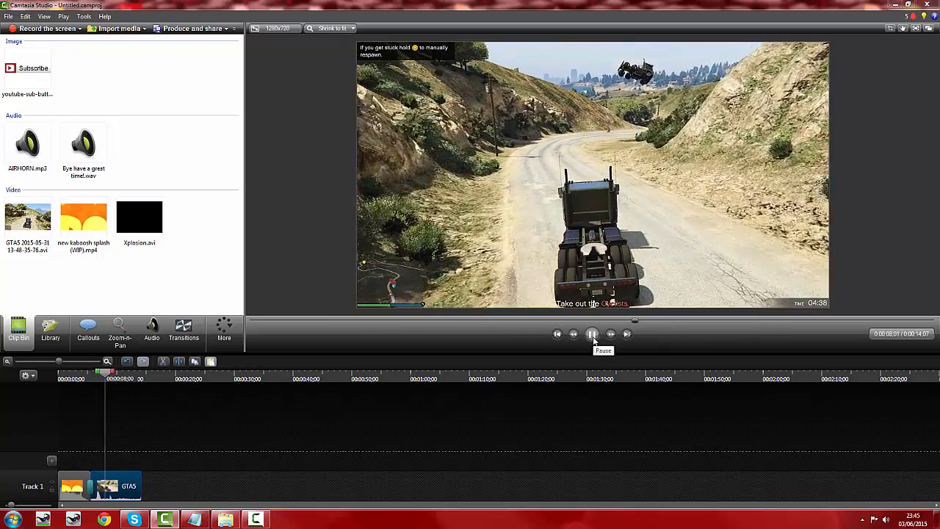
click(593, 334)
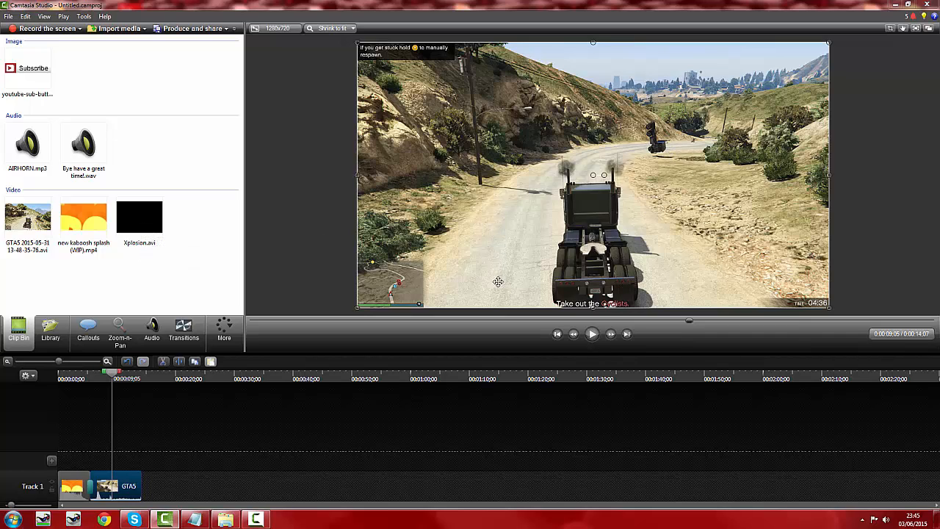
click(574, 334)
click(573, 334)
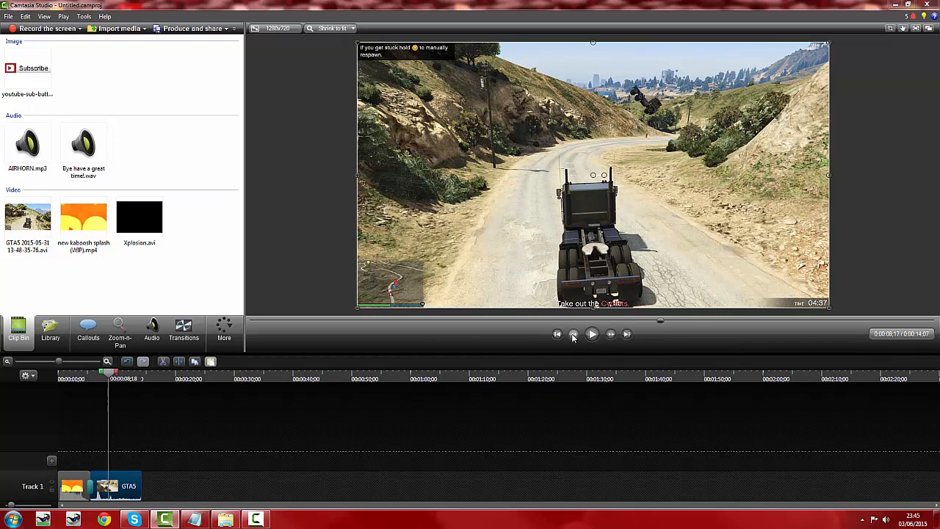
click(573, 334)
click(611, 334)
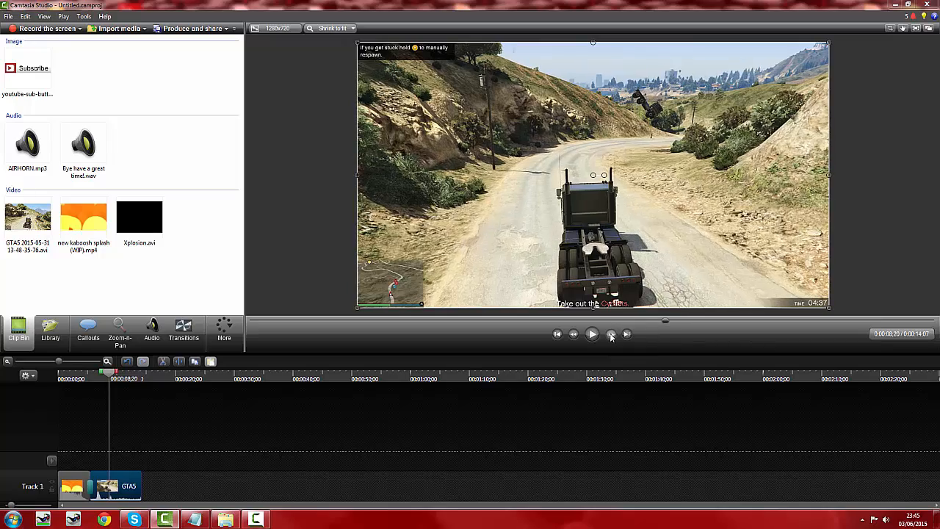
click(611, 334)
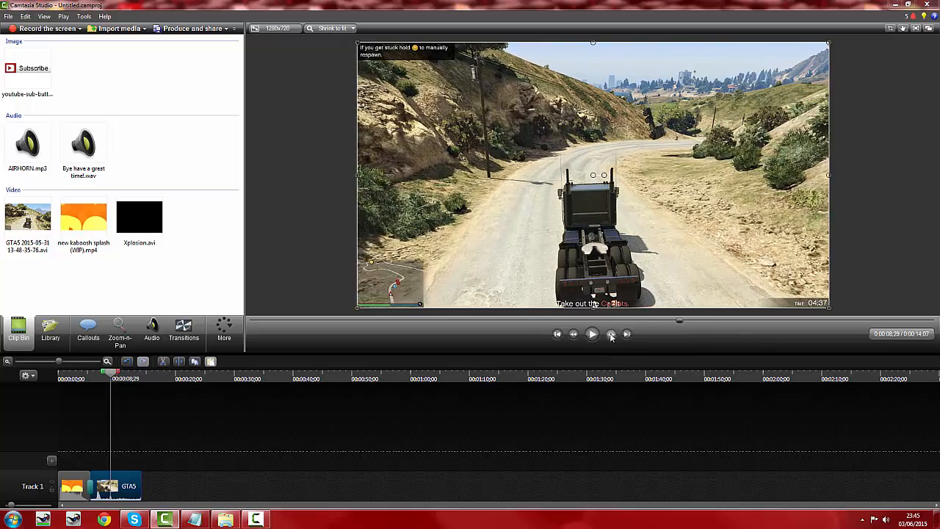
click(611, 334)
click(611, 334)
click(611, 334)
click(611, 334)
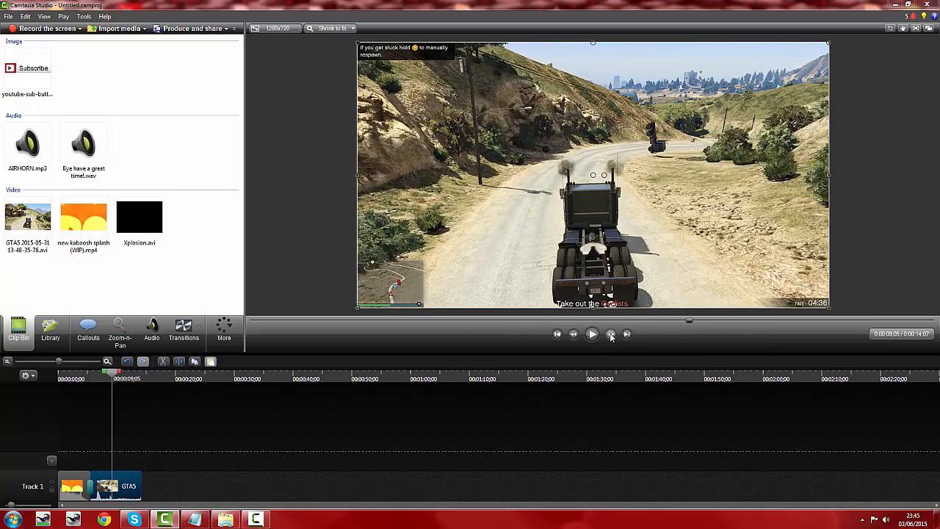
click(611, 335)
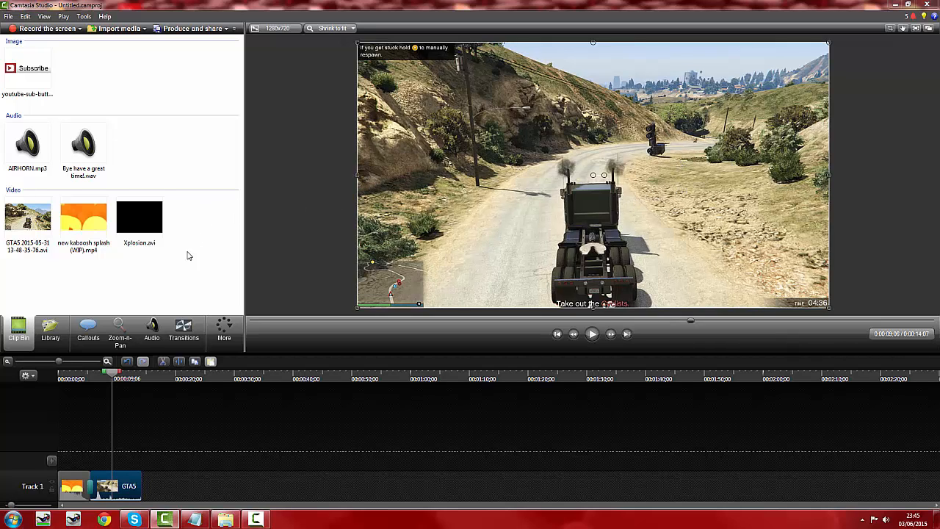
Add a second track and place the Xplosion.avi clip on Track 2, starting at the playhead above the GTA5 clip
click(146, 228)
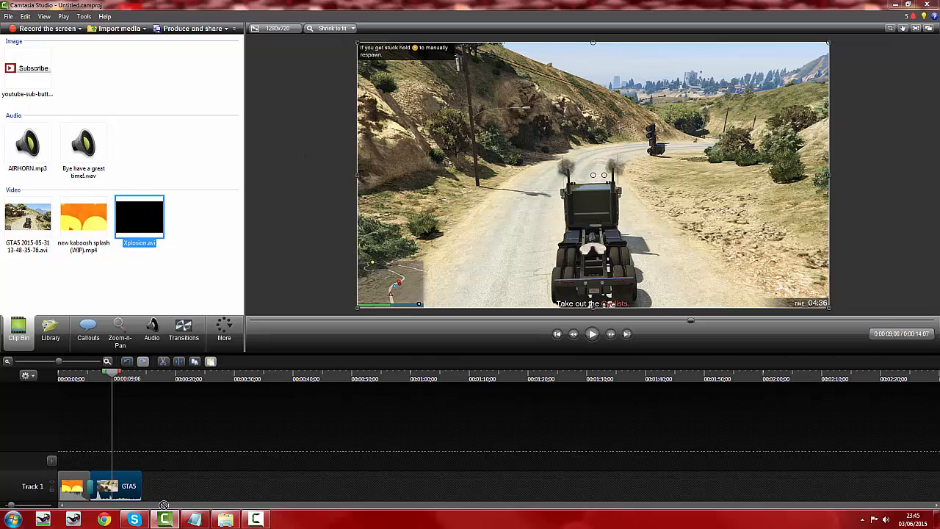
drag(164, 505, 286, 491)
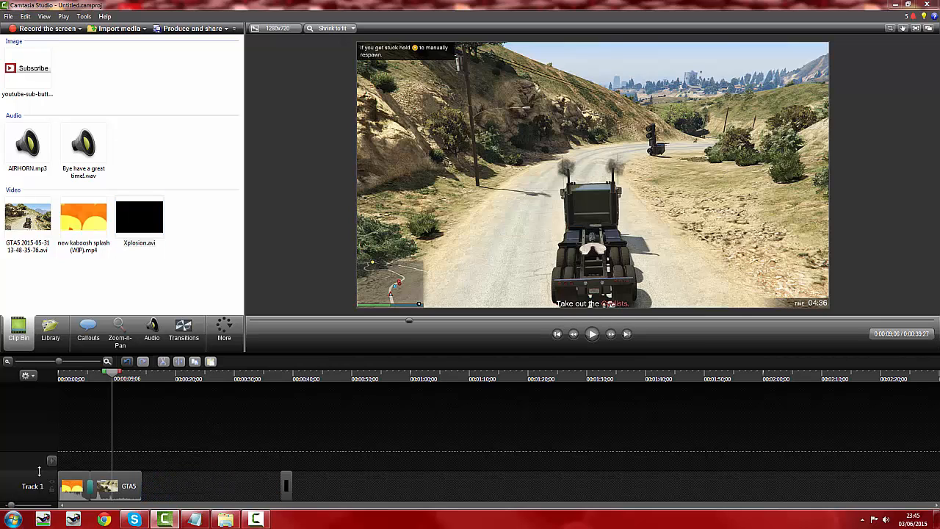
click(51, 461)
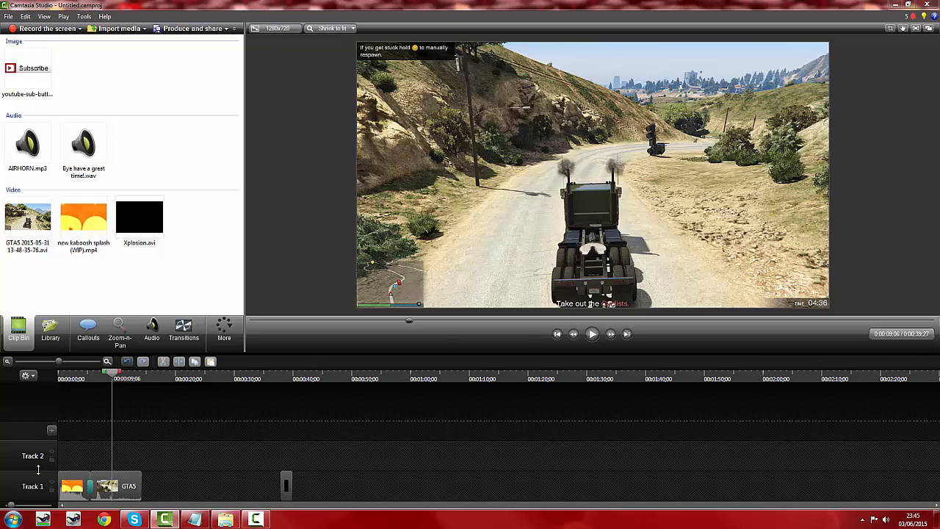
drag(38, 468, 147, 495)
drag(285, 490, 114, 463)
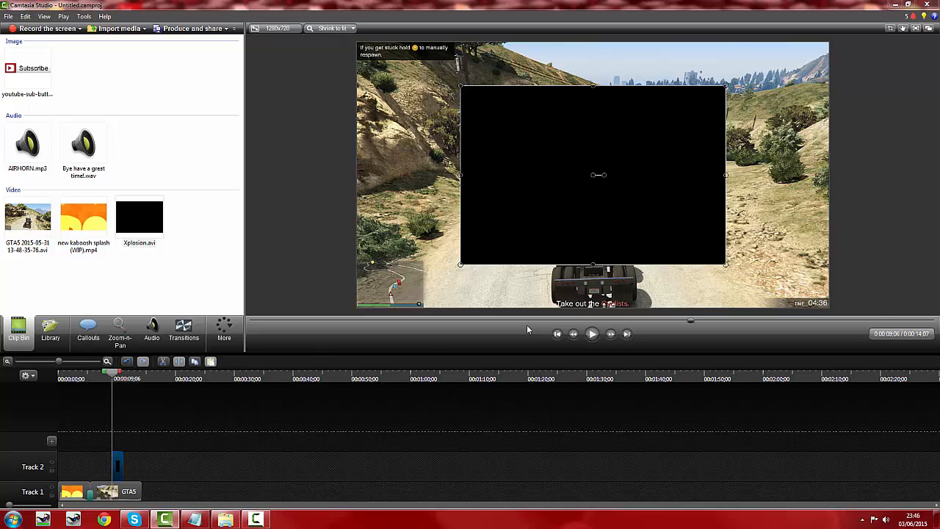
Play the timeline past the Xplosion clip, return the playhead to 0:00:07;25, and deselect the clip
click(593, 335)
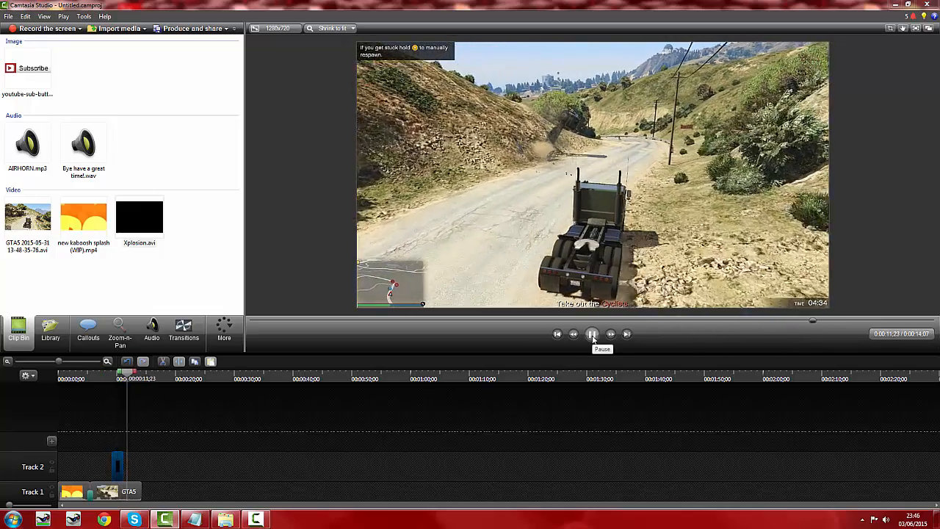
click(592, 335)
click(107, 377)
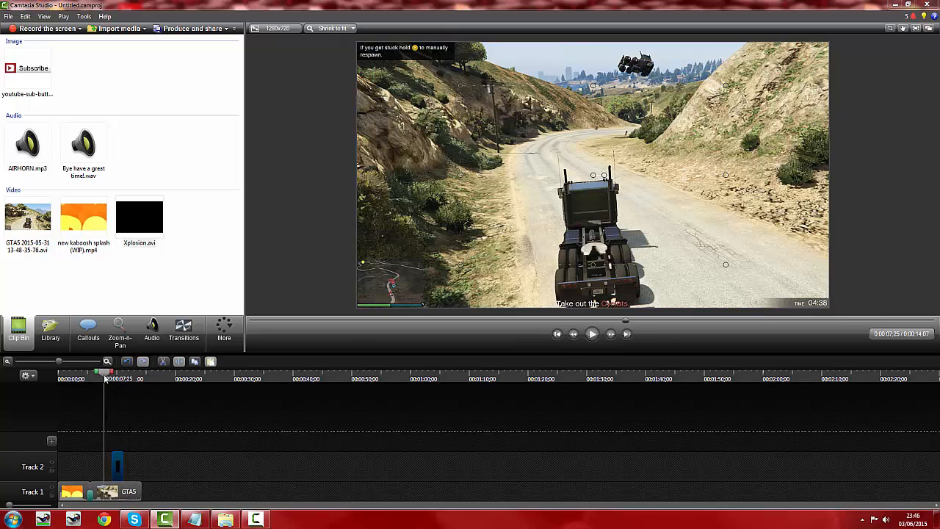
click(186, 459)
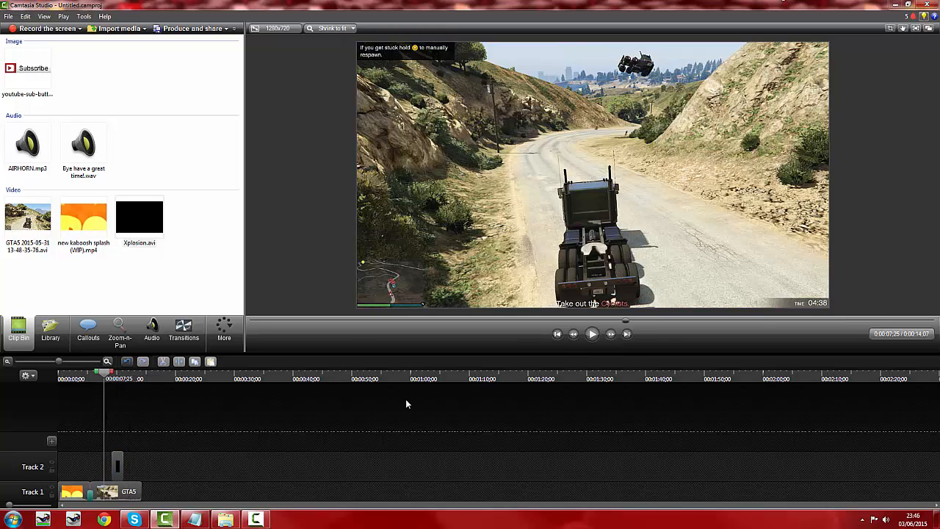
Remove the black background color from the Xplosion clip on Track 2 using its visual properties
click(116, 467)
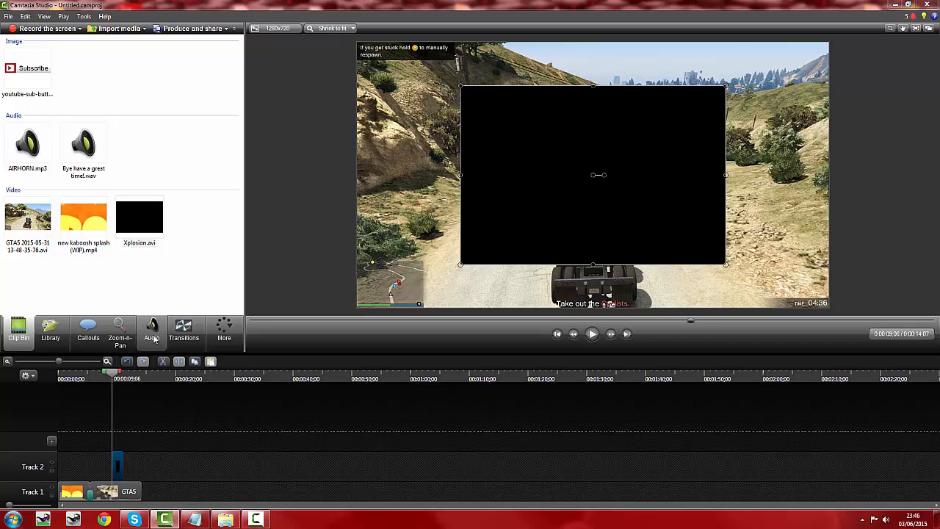
click(188, 418)
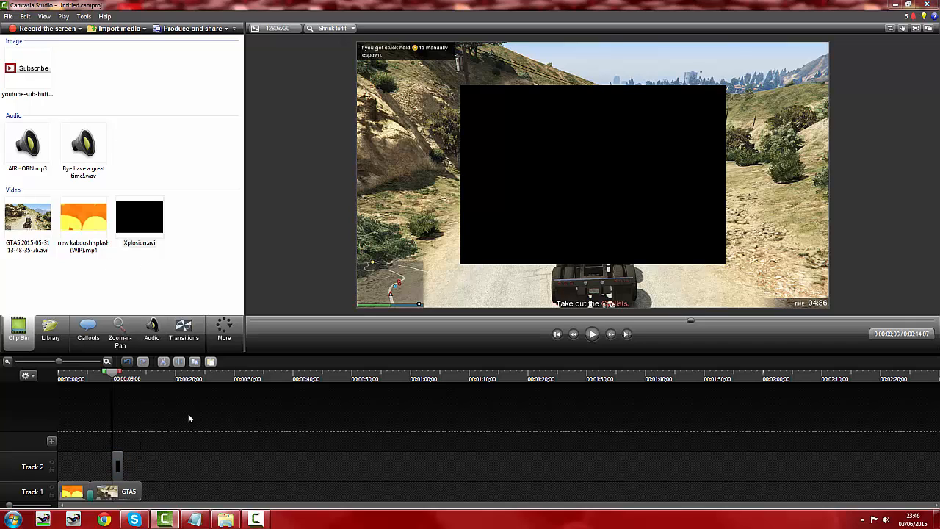
click(118, 464)
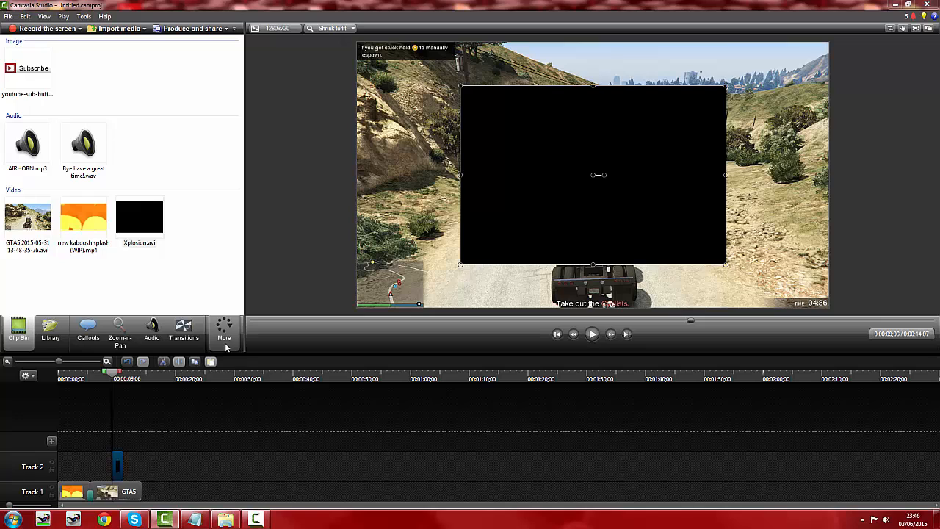
click(225, 344)
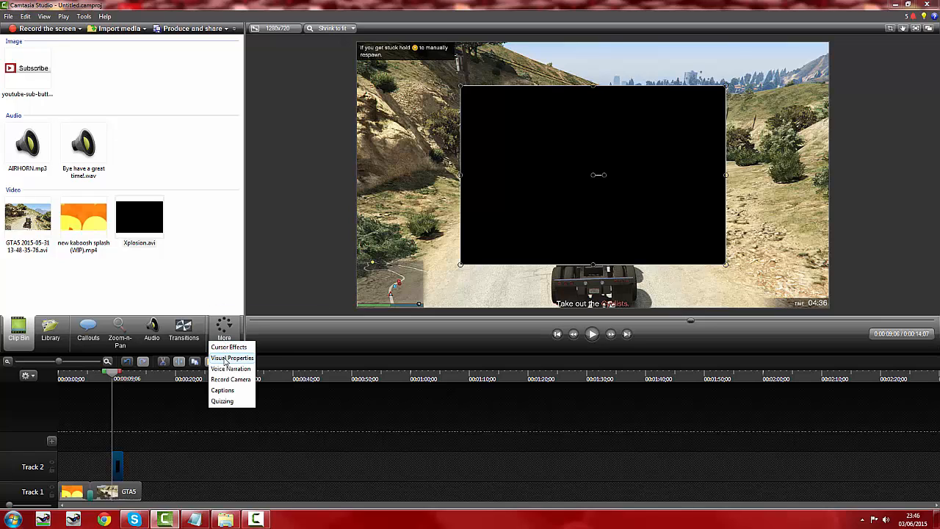
click(225, 359)
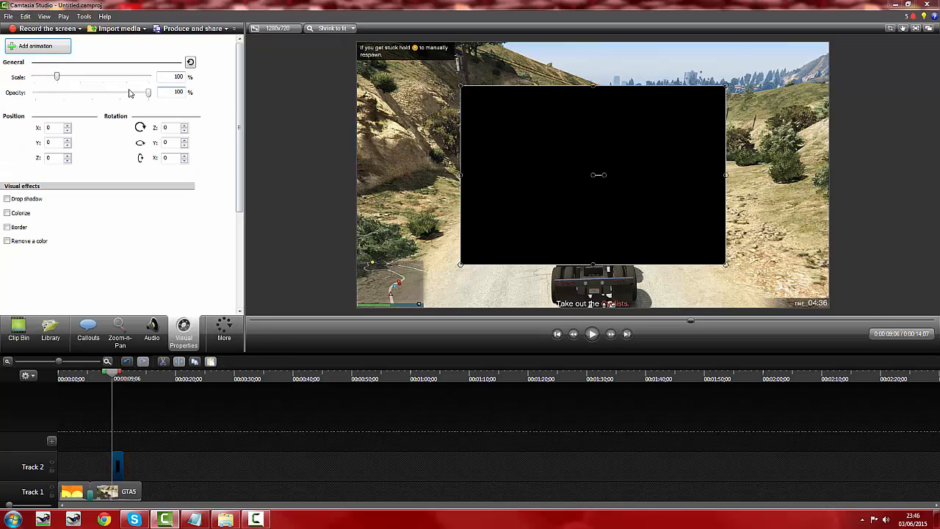
click(8, 242)
click(61, 255)
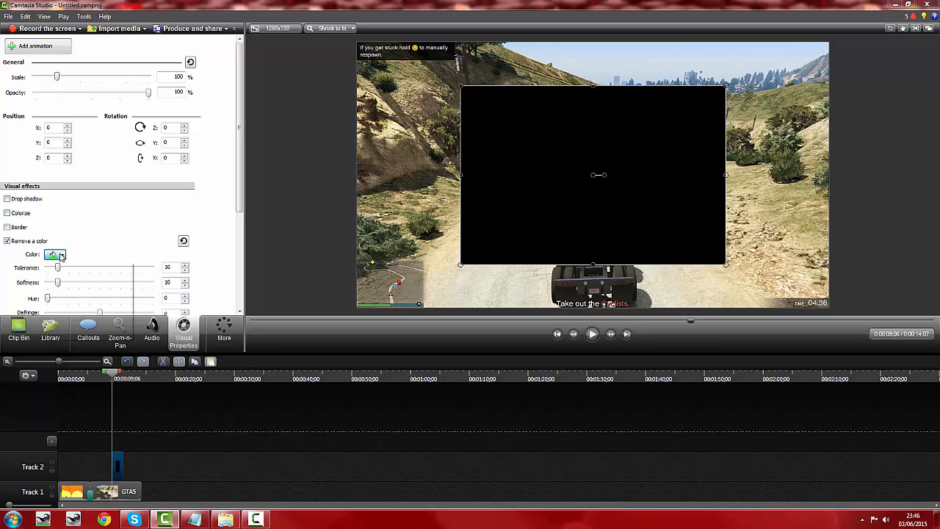
click(58, 276)
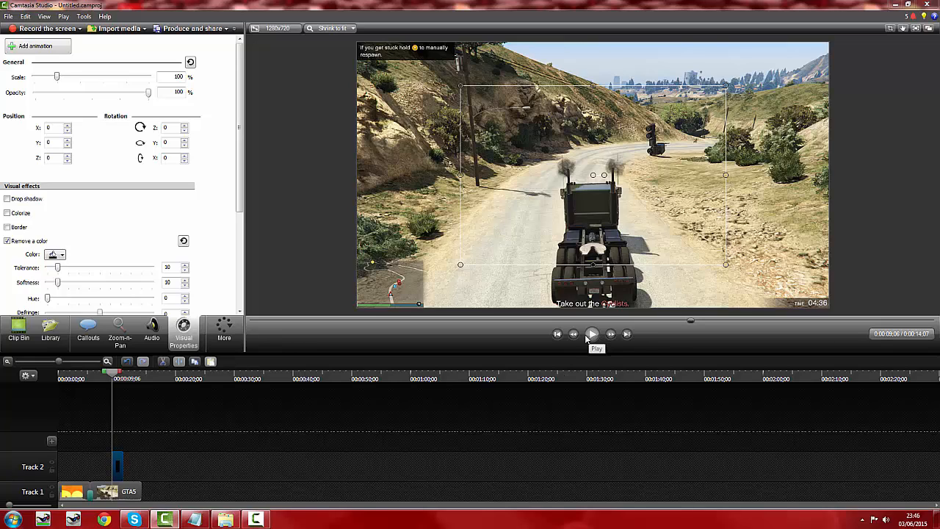
Move the Xplosion overlay to about X 149, Y 46 near the flipped truck, preview it, and return the playhead to 0:00:09;06
drag(648, 217, 702, 200)
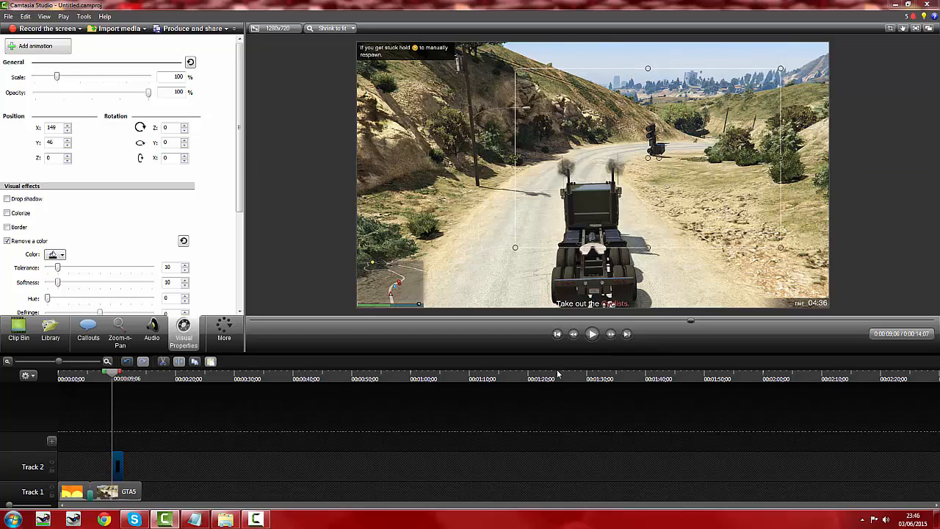
click(592, 335)
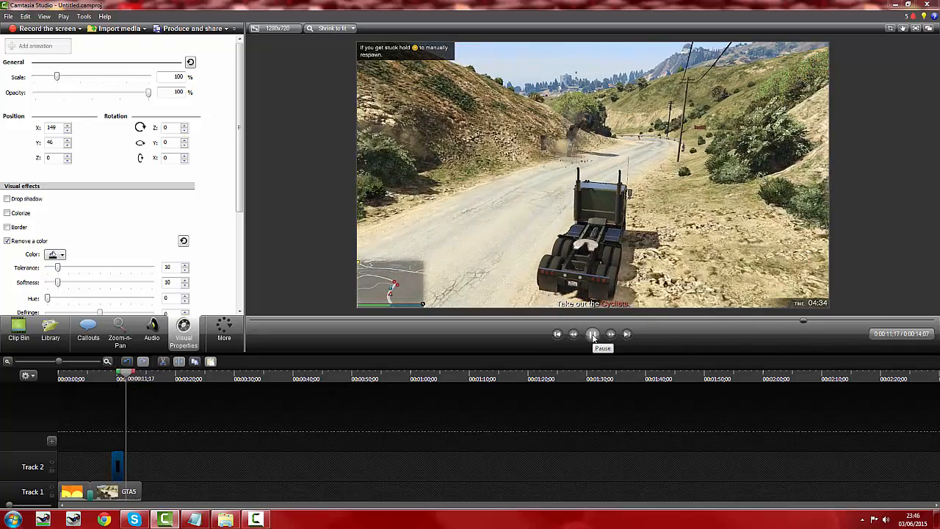
click(593, 334)
click(112, 379)
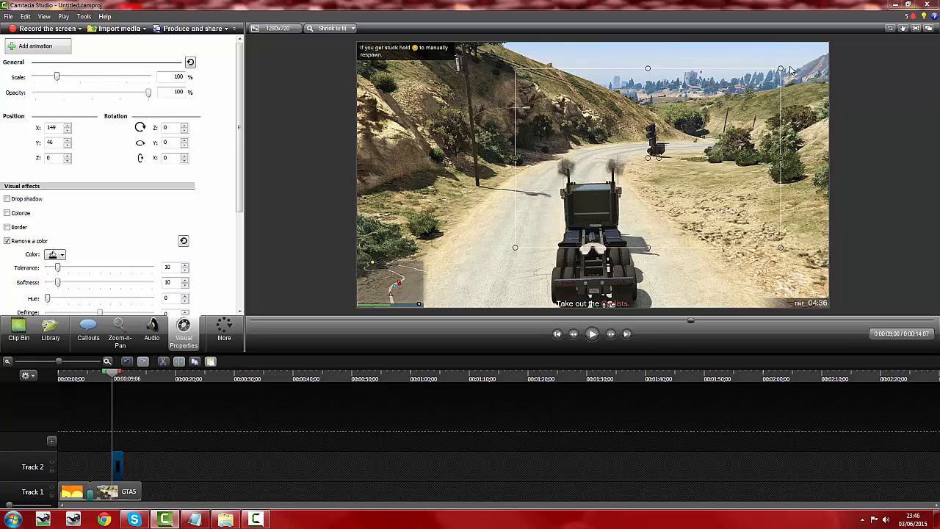
Shrink the Xplosion overlay to about 35% scale, position it at about X 171, Y 67 over the distant truck, and preview it
drag(781, 68, 694, 127)
drag(630, 174, 637, 165)
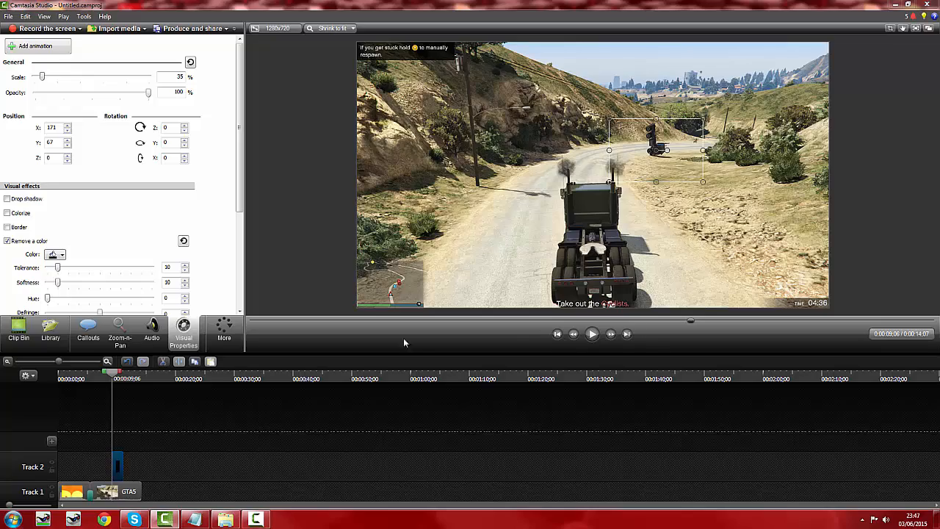
click(592, 334)
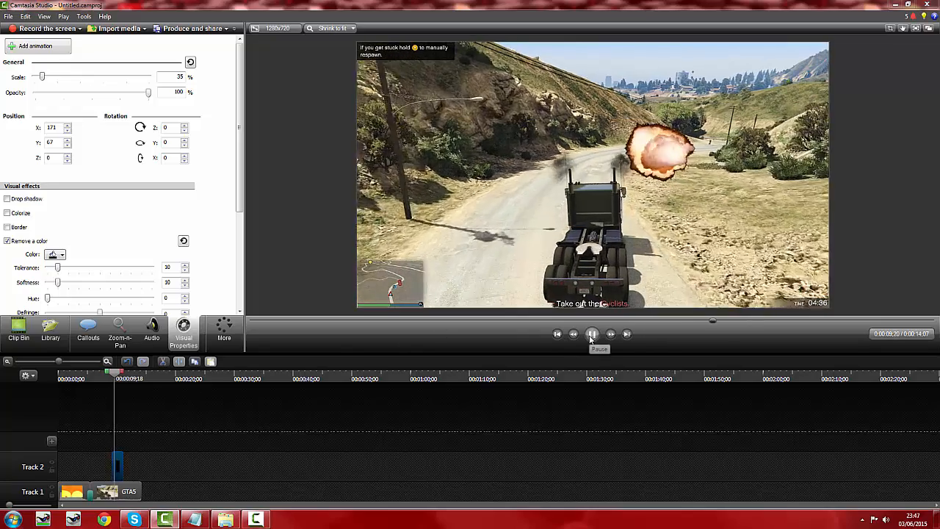
click(592, 334)
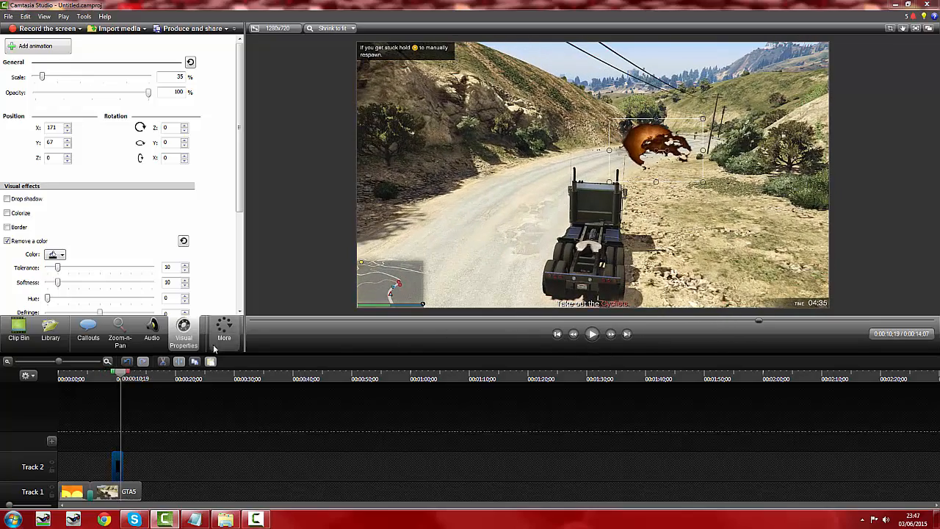
Enlarge the Xplosion overlay to about 47% scale, reposition it at about X 170, Y 81, and deselect it
double_click(118, 466)
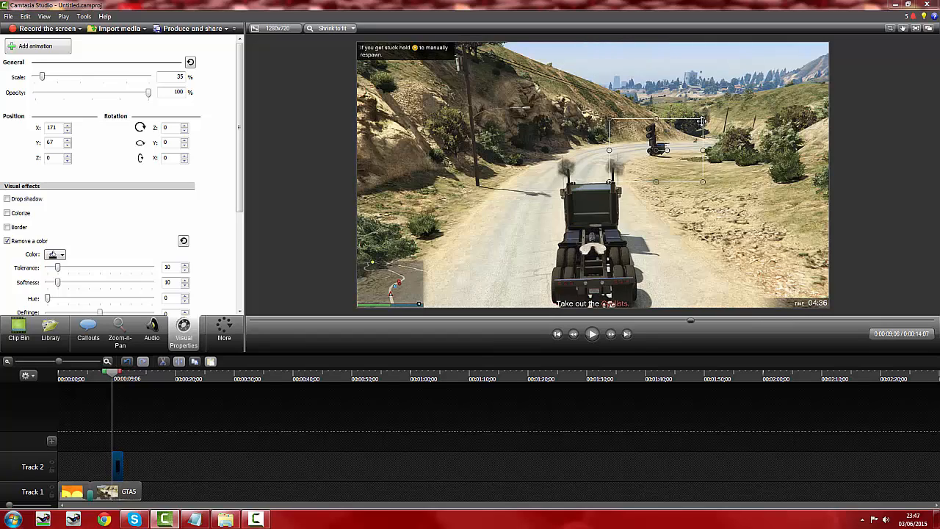
drag(704, 118, 734, 97)
drag(708, 160, 691, 166)
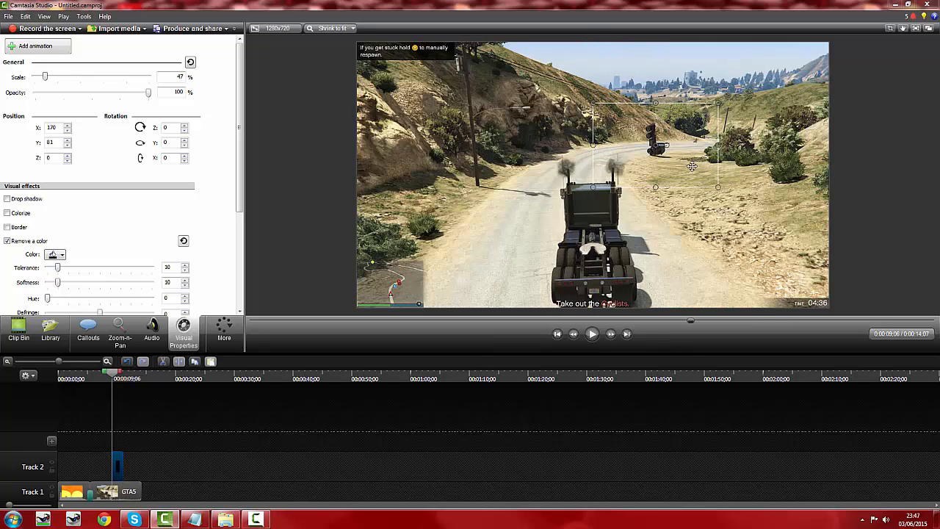
click(609, 420)
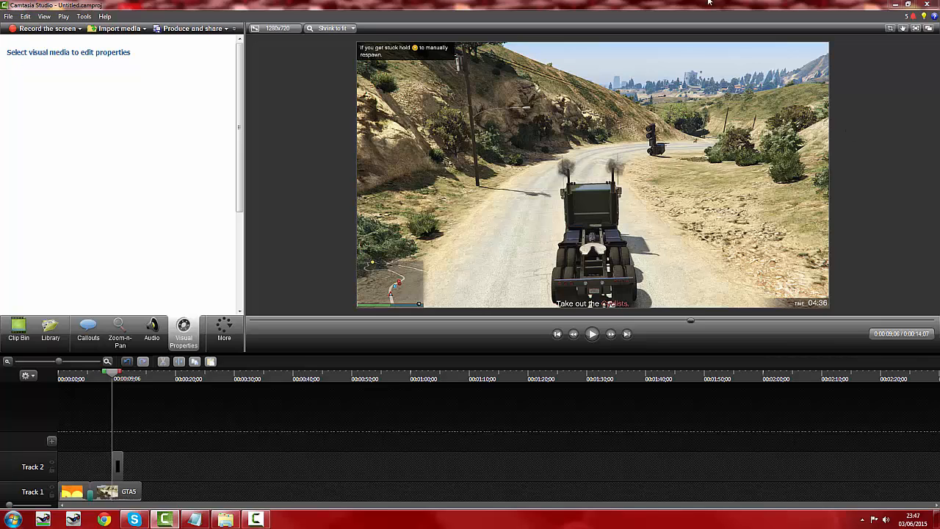
Import the three explosion sound effects into the Clip Bin and preview explosion_single_large_09.mp3
click(114, 28)
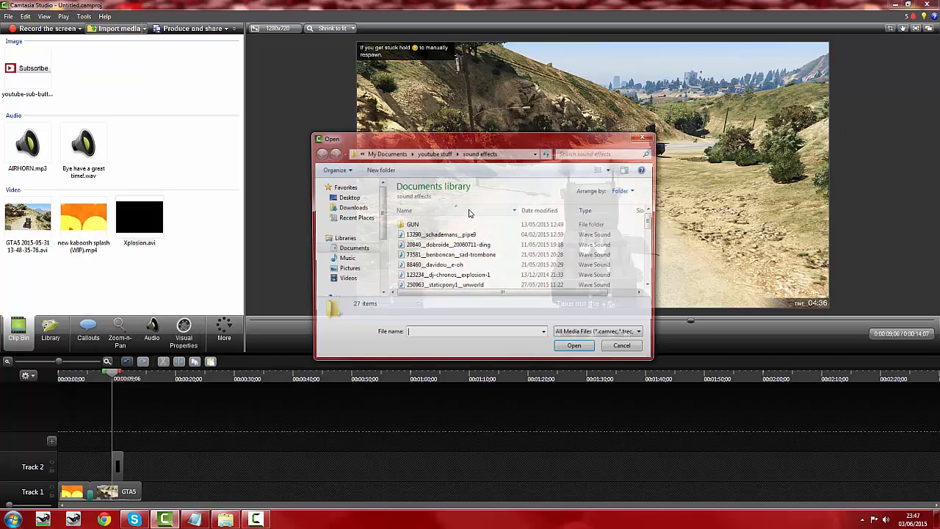
scroll(379, 214, down, 1)
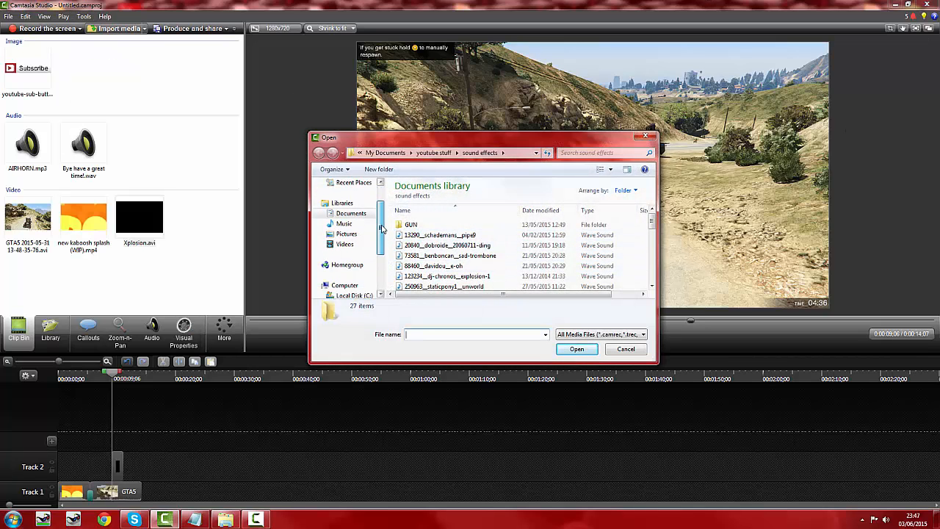
click(351, 213)
click(441, 245)
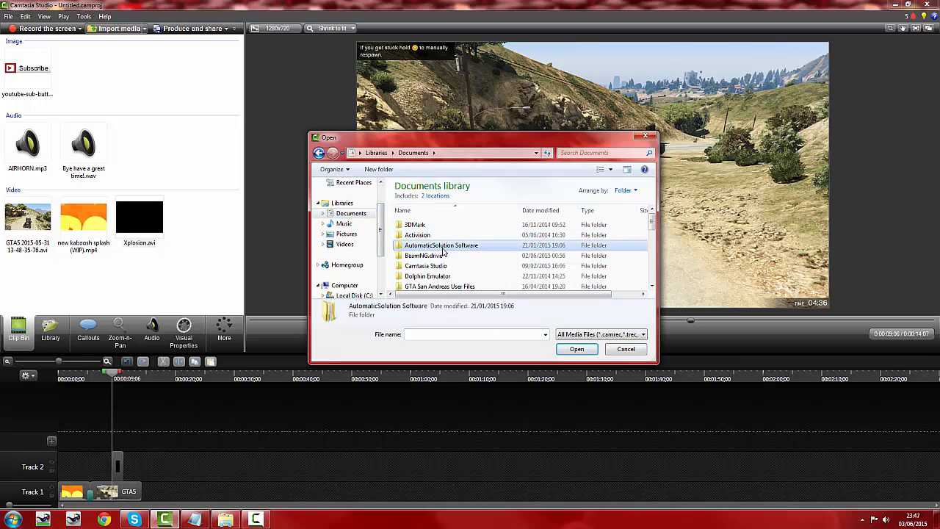
scroll(477, 257, down, 3)
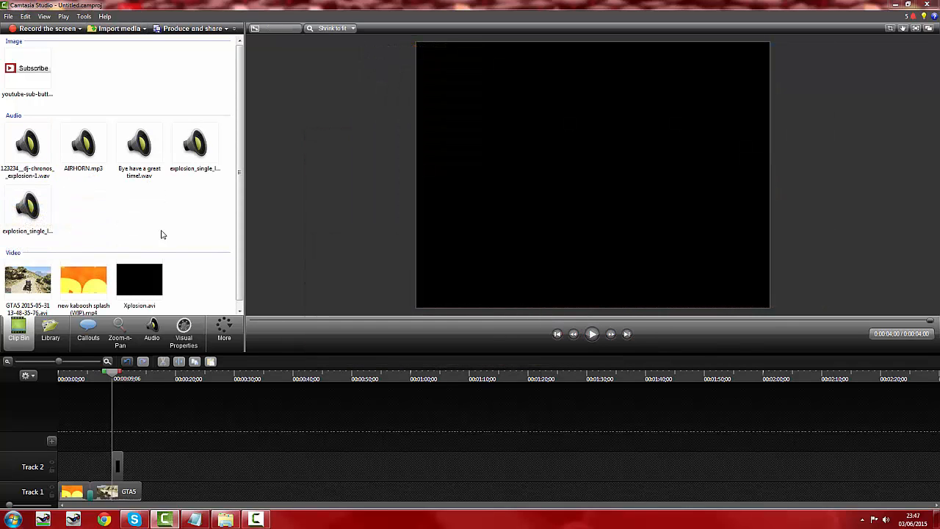
double_click(19, 211)
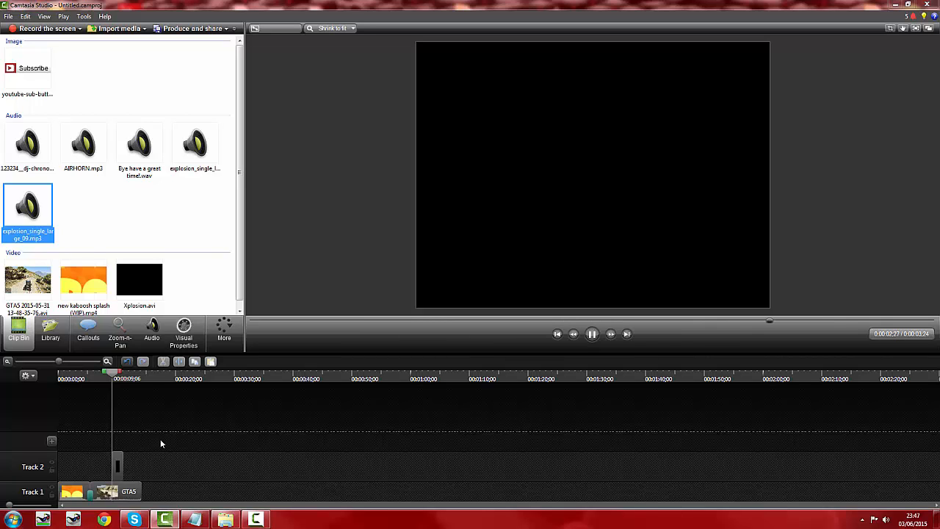
click(263, 447)
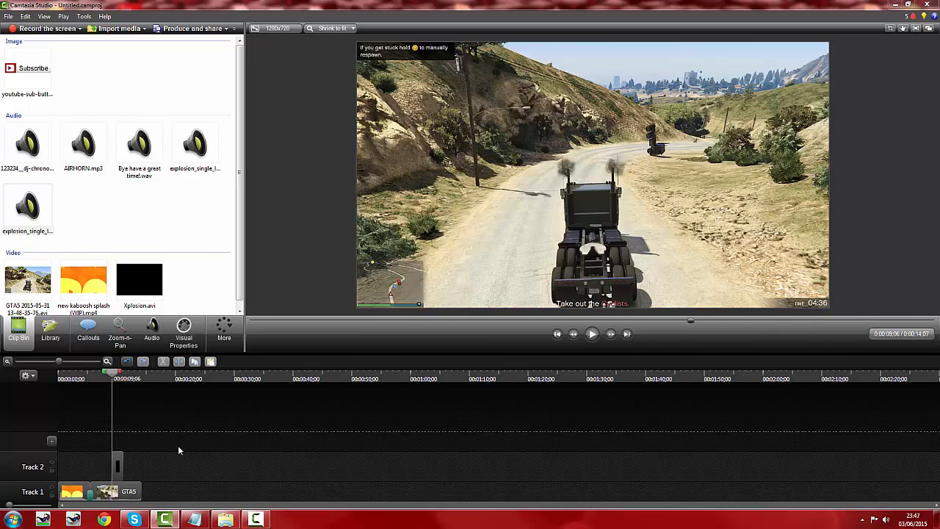
Add a third track and place explosion_single_large_09.mp3 on it, starting at 0:00:09;06 above the Xplosion clip
click(52, 442)
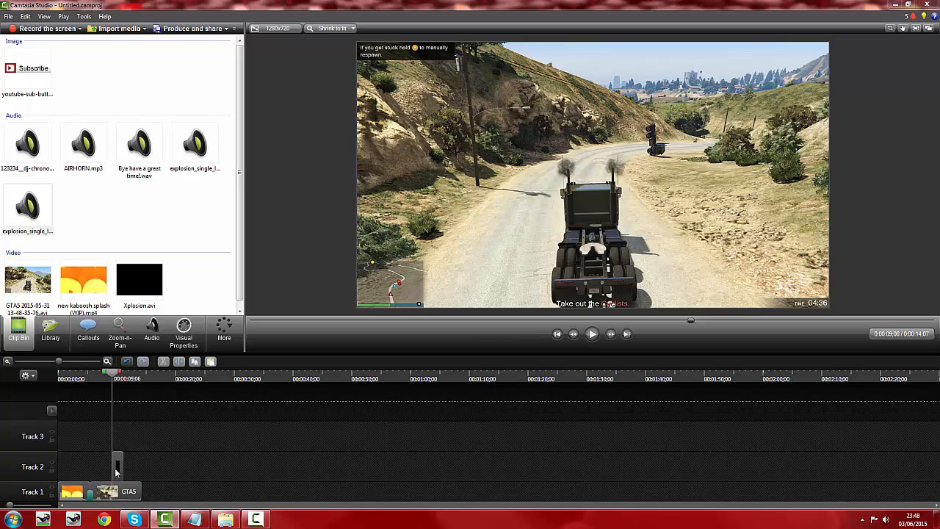
click(24, 213)
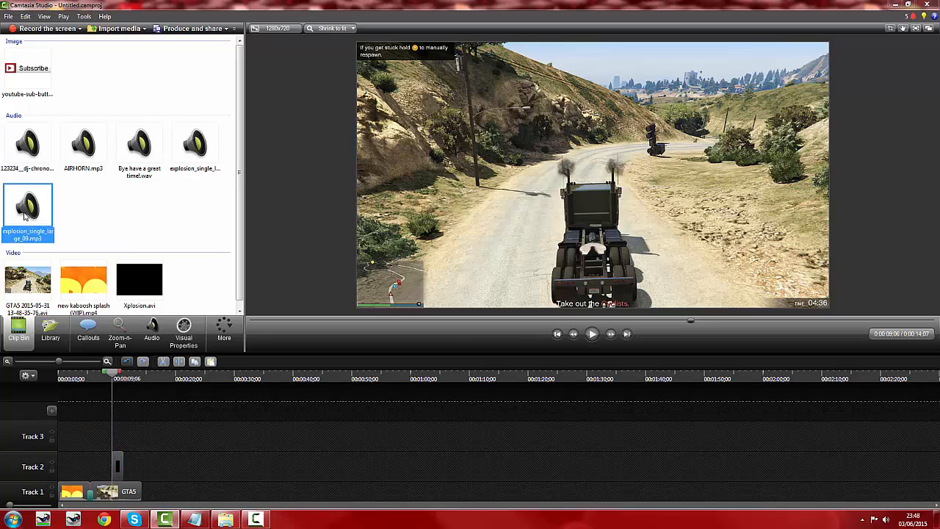
drag(136, 434, 144, 440)
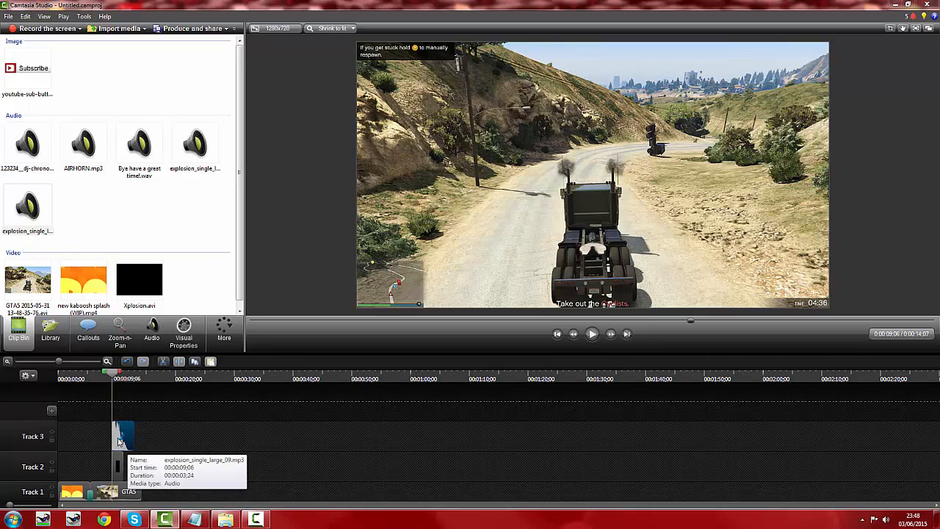
Play the timeline from 0:00:06;00 through the explosion with its sound, pause, and return the playhead to 0:00:08;12
click(96, 376)
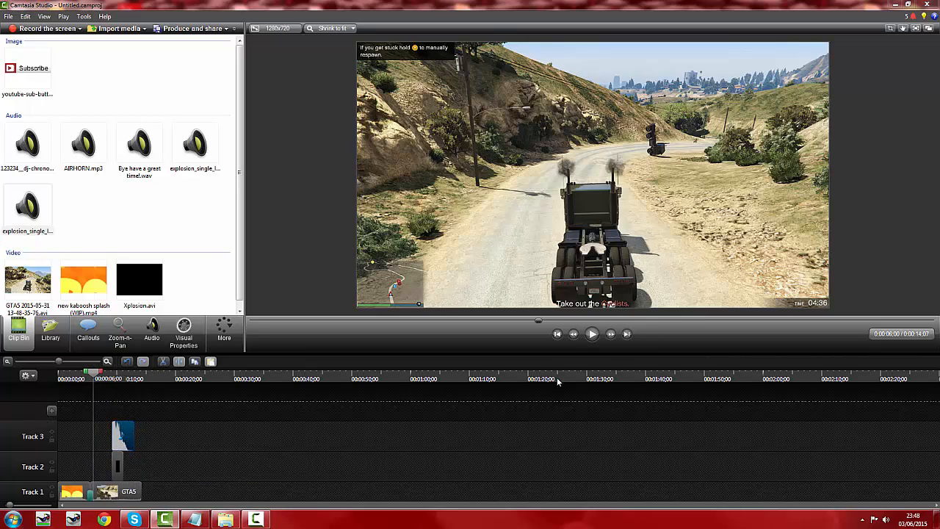
click(592, 334)
click(592, 334)
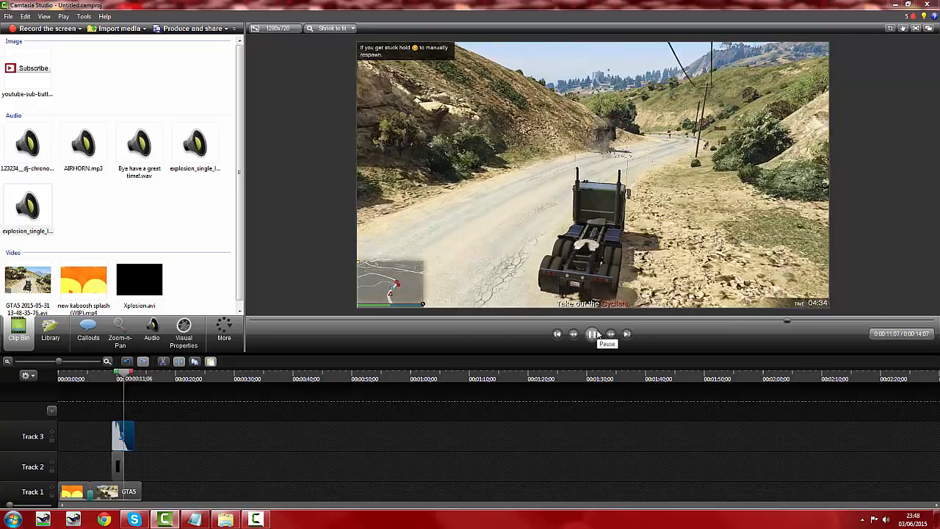
click(597, 334)
click(107, 376)
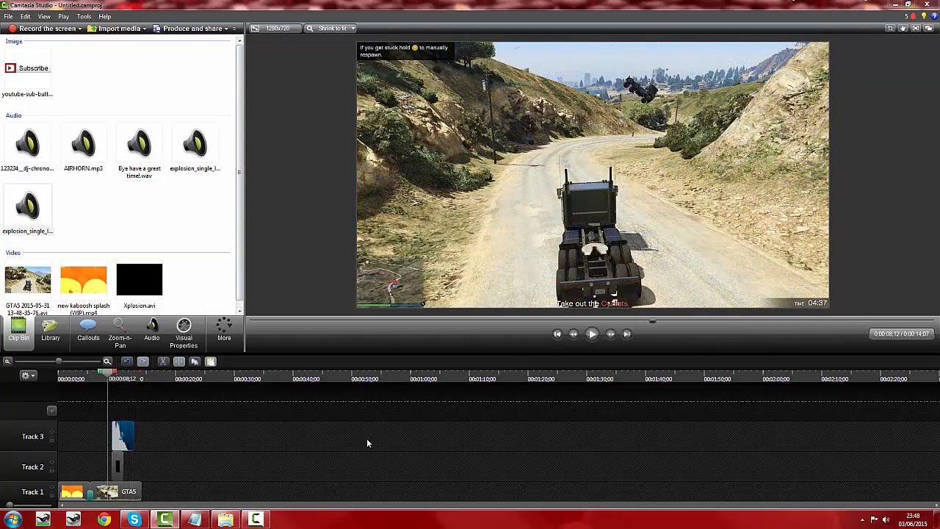
Select the GTA5 clip on Track 1, set the playhead to 0:00:09;06, and look over the Clip Bin media
click(119, 491)
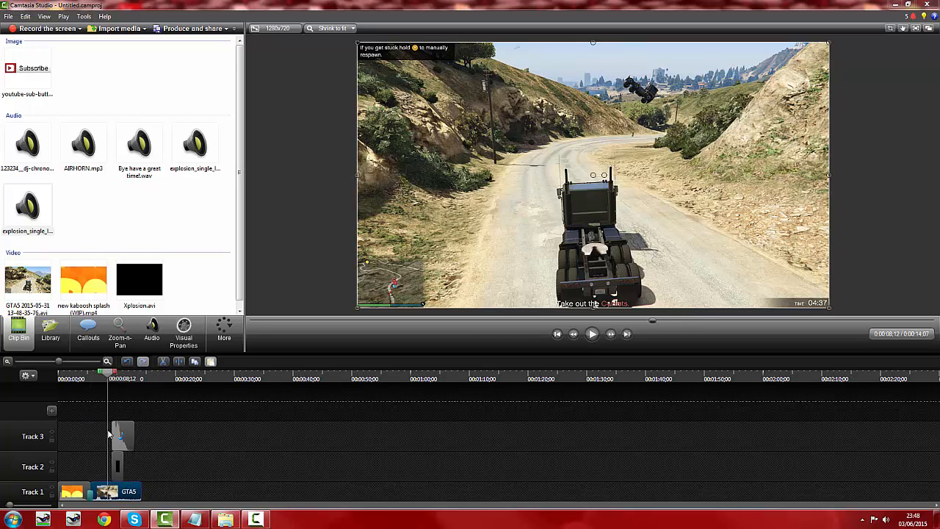
click(112, 376)
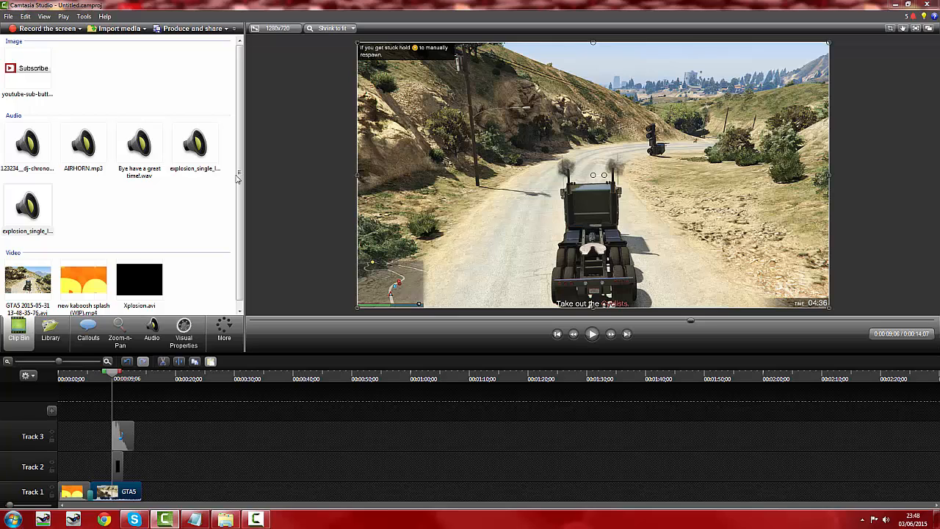
drag(239, 178, 237, 219)
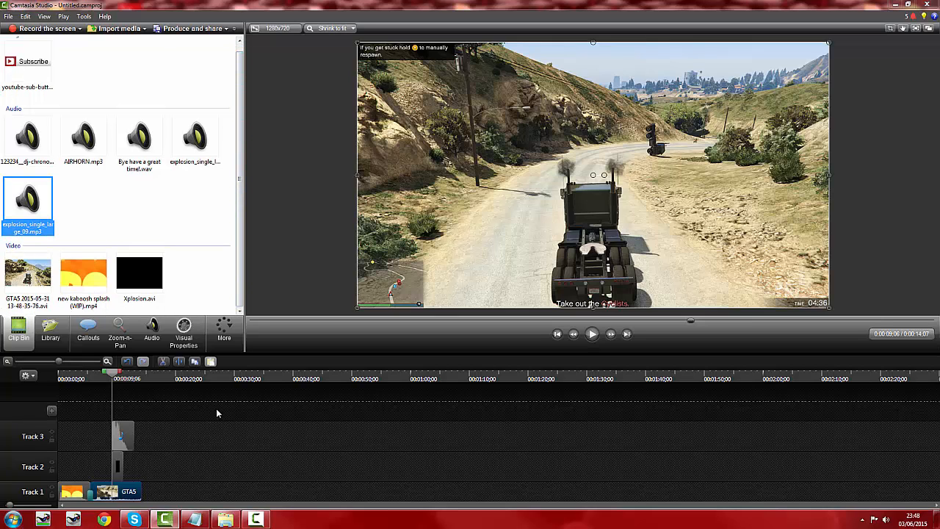
Play the timeline from 0:00:04;18, pause while the truck is airborne, and step back to 0:00:07;21
click(100, 379)
click(84, 378)
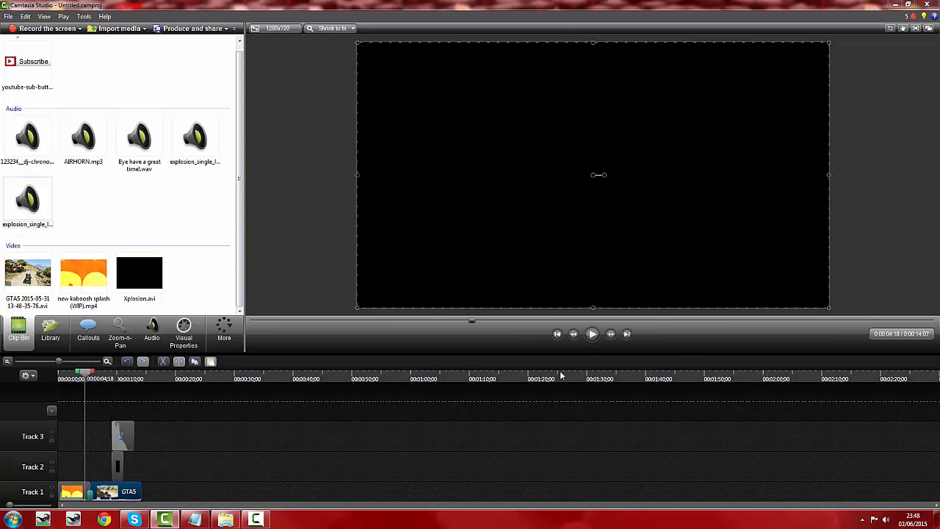
click(593, 336)
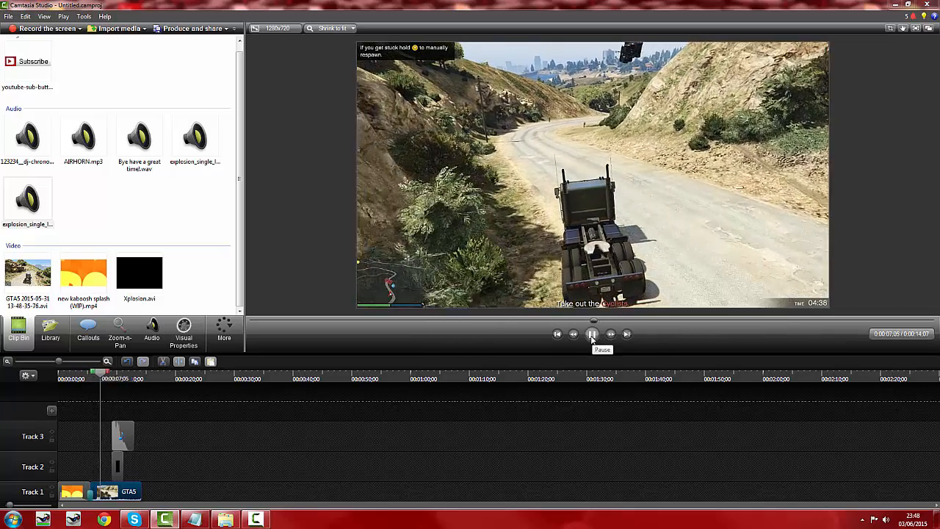
click(592, 335)
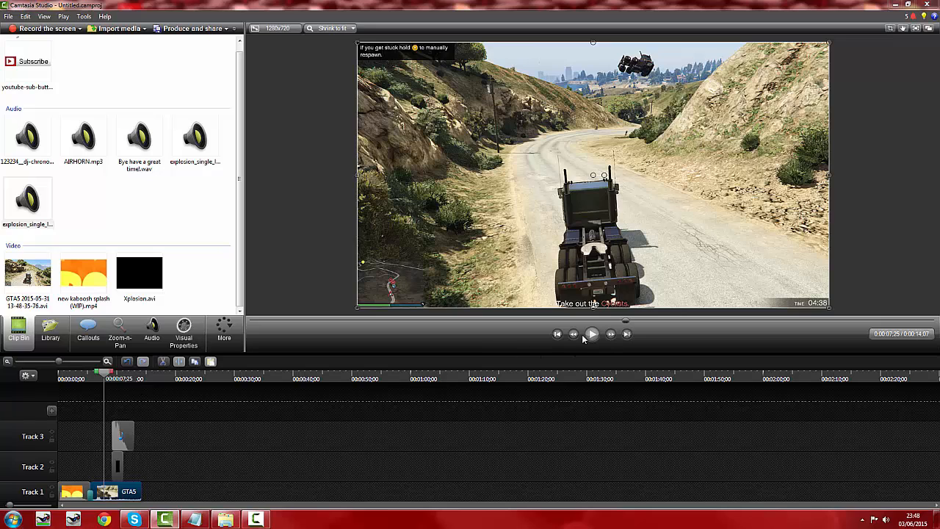
click(574, 334)
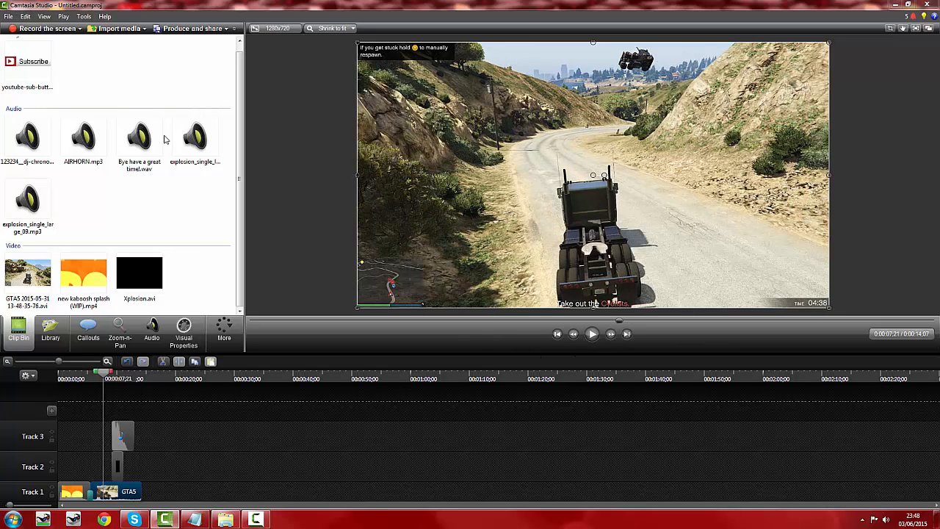
Place AIRHORN.mp3 on a new fourth track at 0:00:07;21 and play the timeline through the explosion, pausing at 0:00:11;23
drag(79, 145, 82, 196)
drag(111, 417, 106, 410)
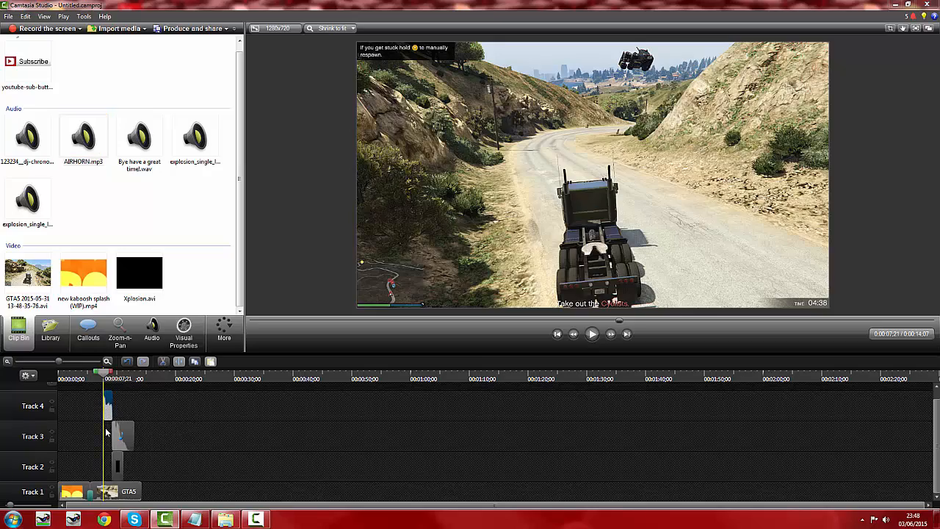
click(592, 334)
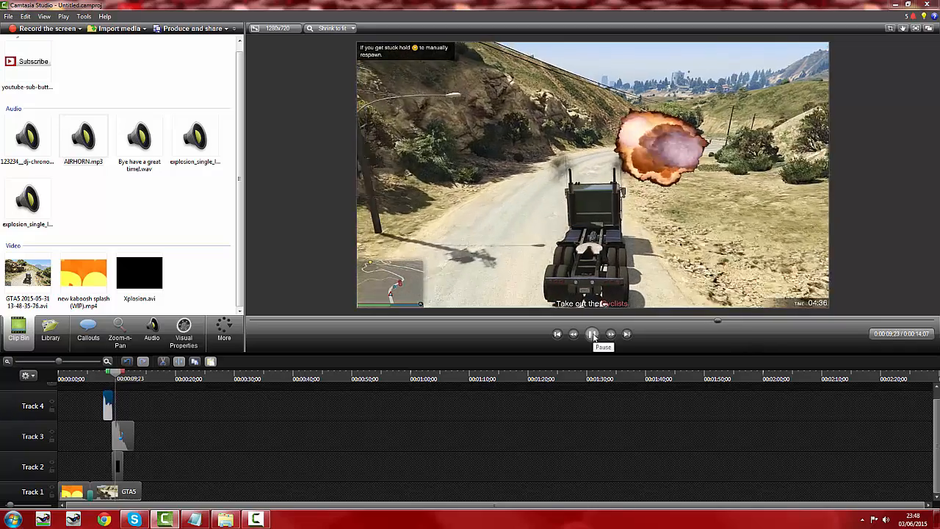
click(592, 335)
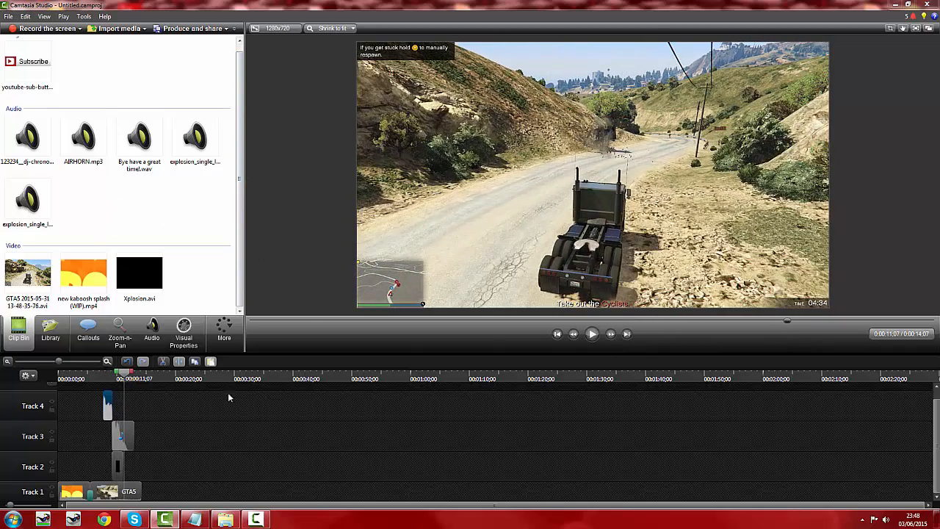
click(592, 334)
click(592, 334)
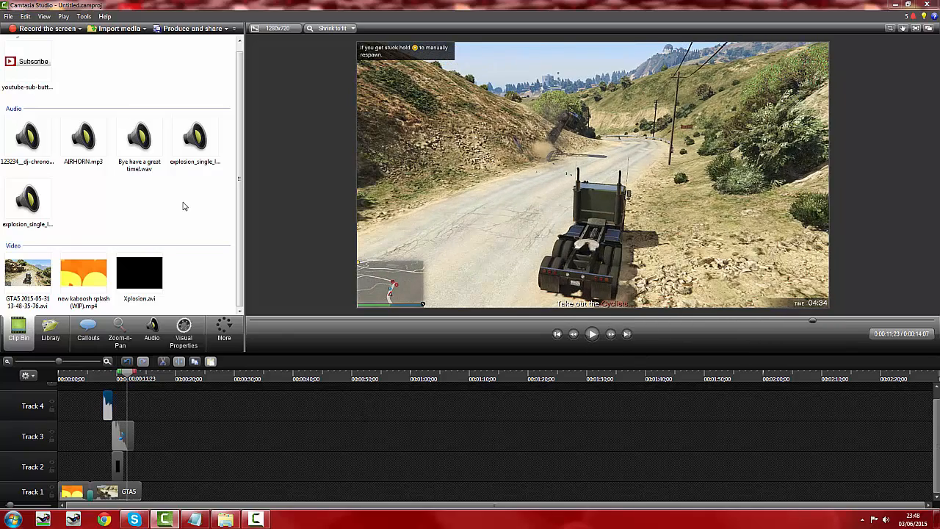
Play from 0:00:03;13, pause at 0:00:06;19, and place Bye have a great time!.wav on Track 3 at that point
click(82, 379)
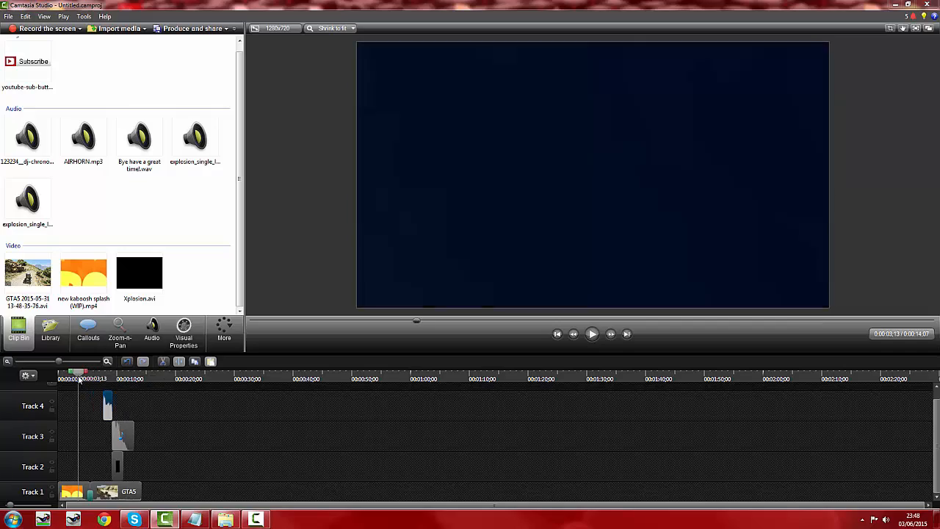
click(592, 335)
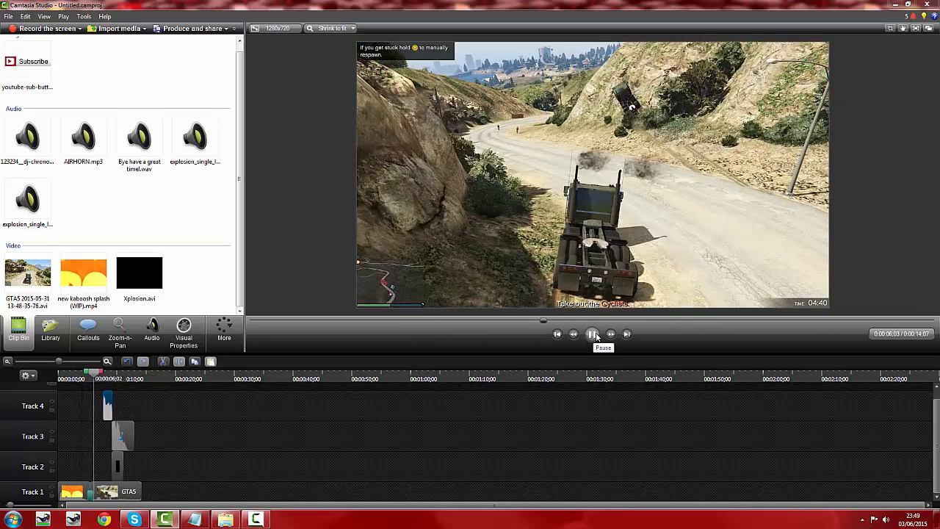
click(593, 334)
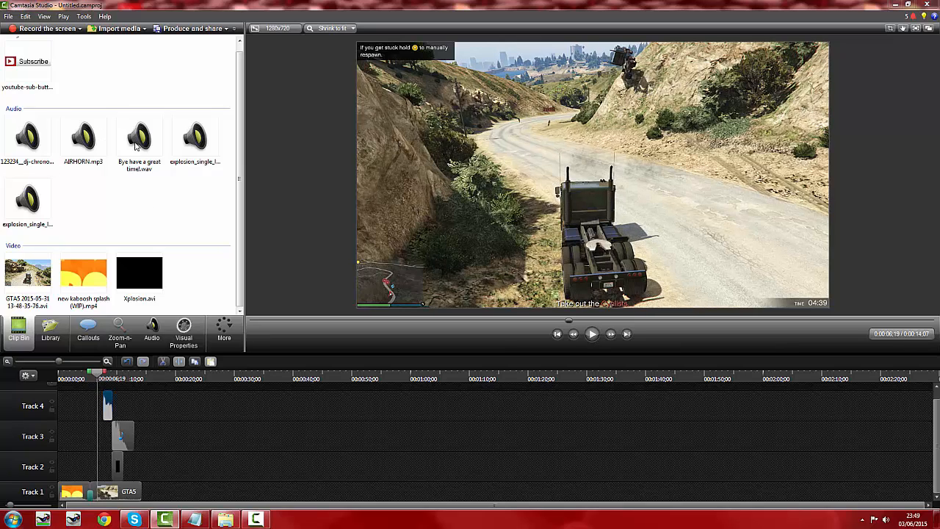
drag(136, 147, 98, 443)
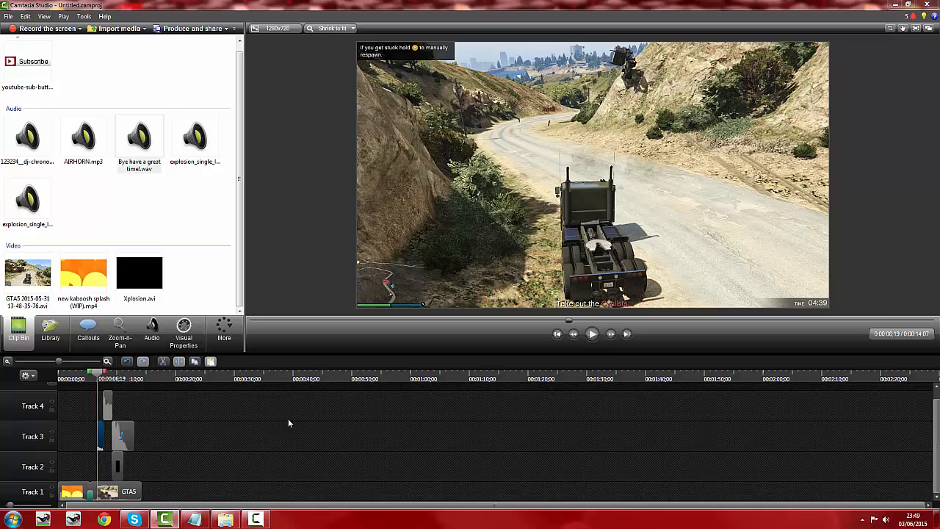
Play the timeline from 0:00:05;08 through the new voice clip and pause at 0:00:08;05
click(86, 389)
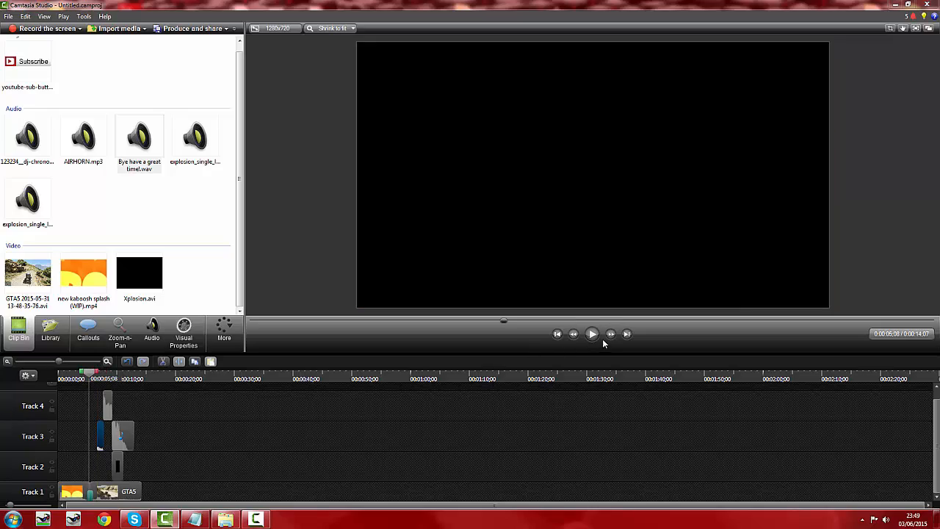
click(592, 334)
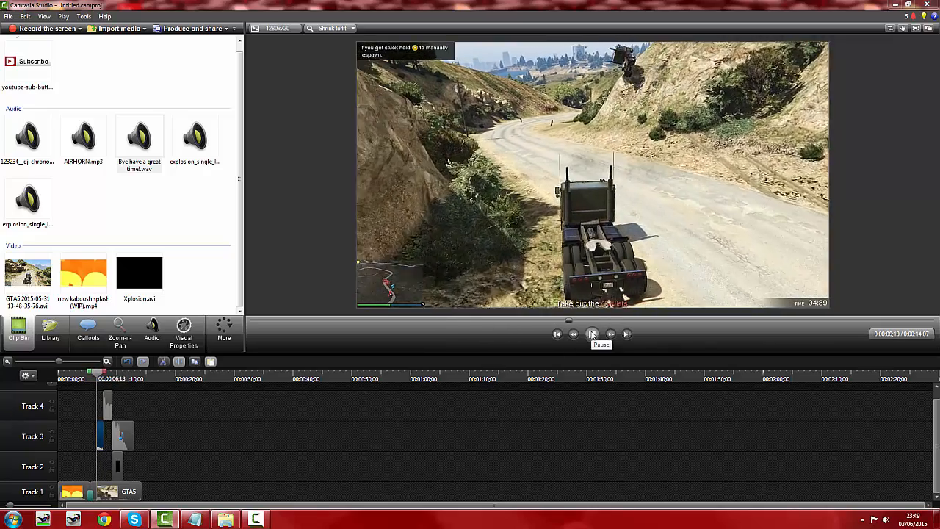
click(592, 334)
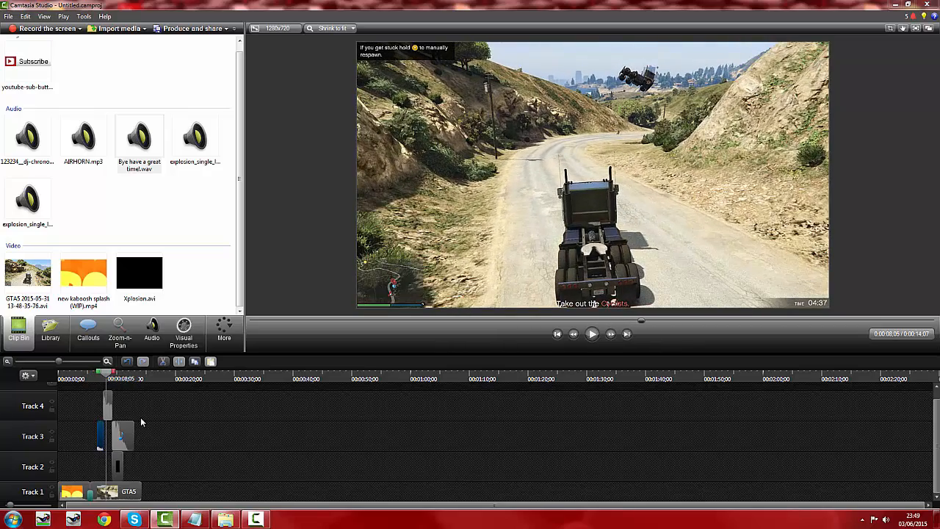
click(226, 436)
click(102, 439)
click(283, 445)
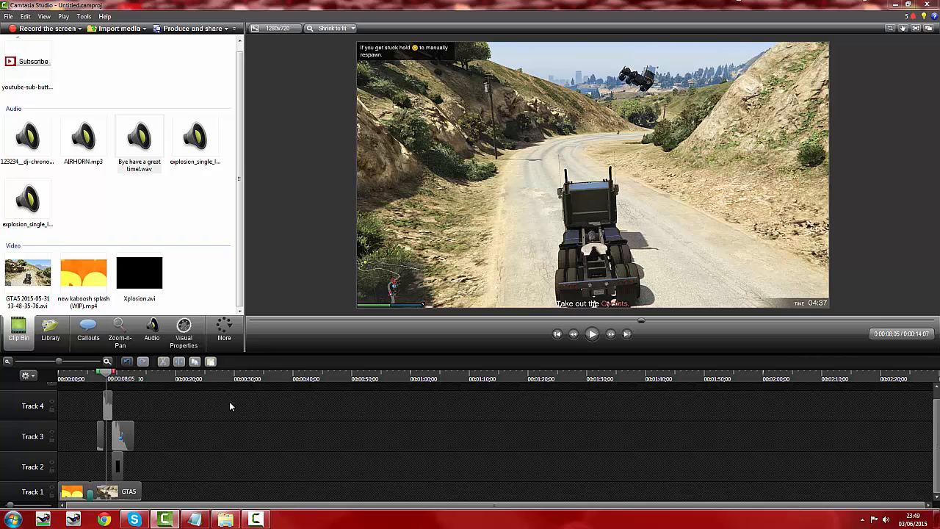
Silence the audio of the Bye have a great time! clip on Track 3
click(101, 439)
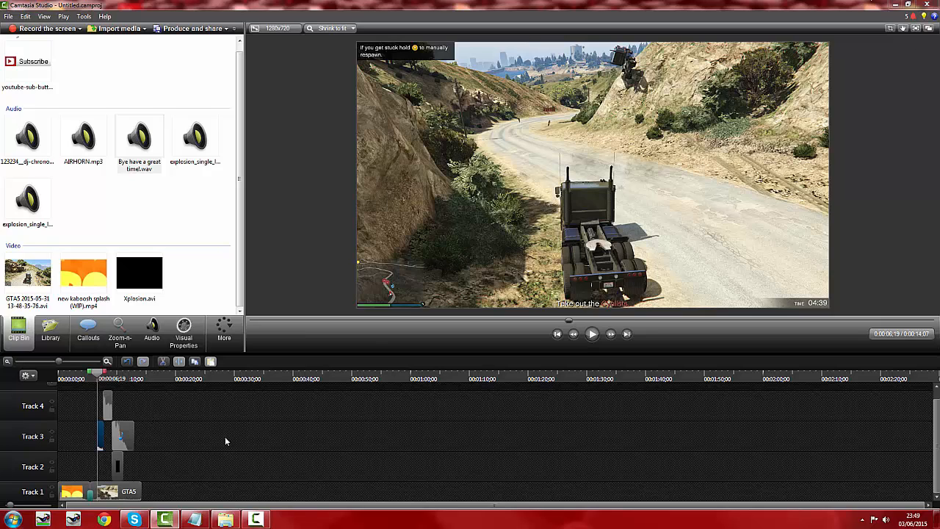
click(153, 335)
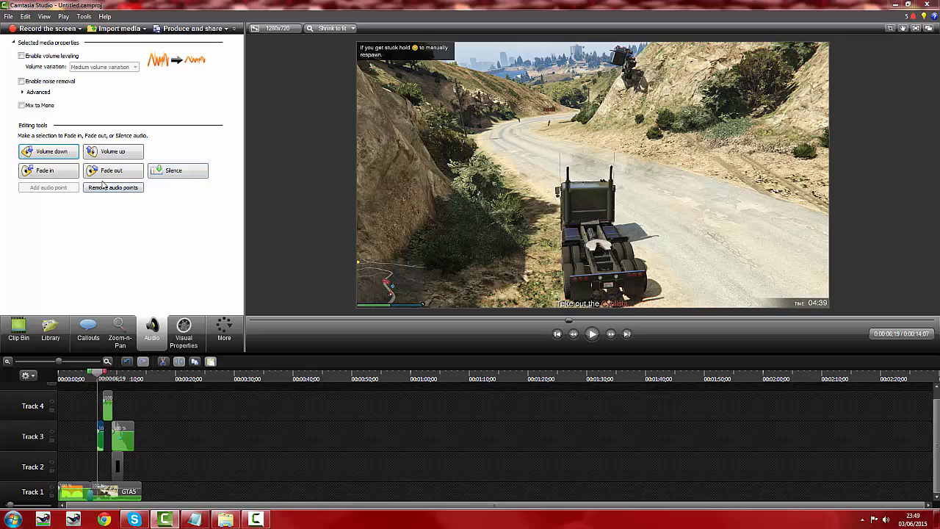
click(179, 173)
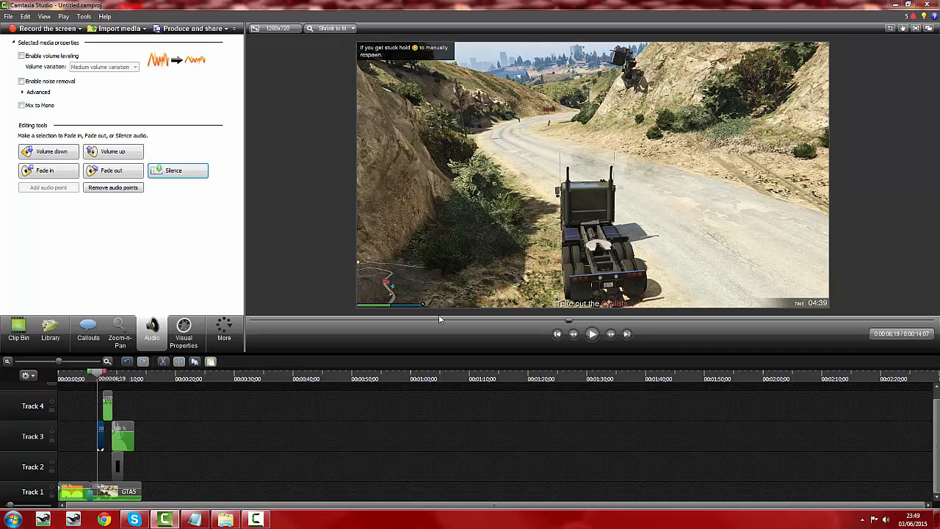
Raise the volume of the voice clip on Track 3 repeatedly with Volume up
click(115, 152)
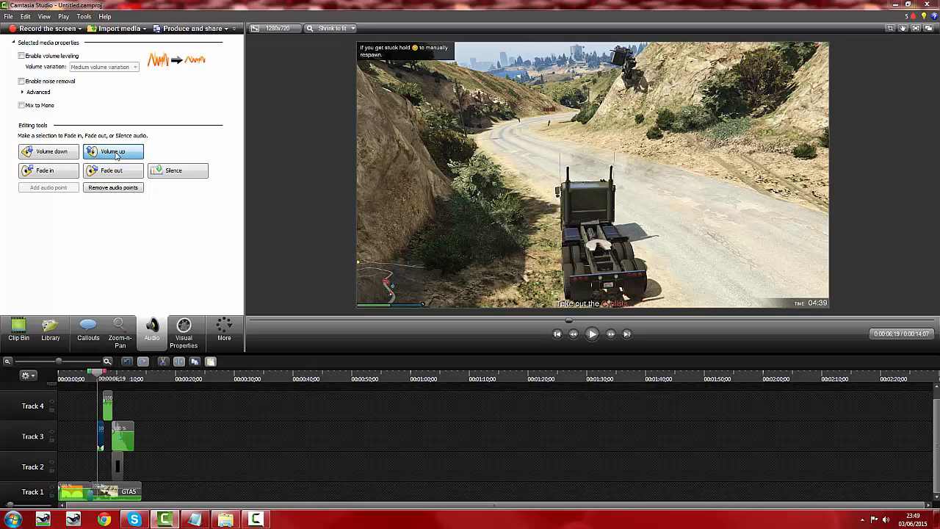
click(115, 152)
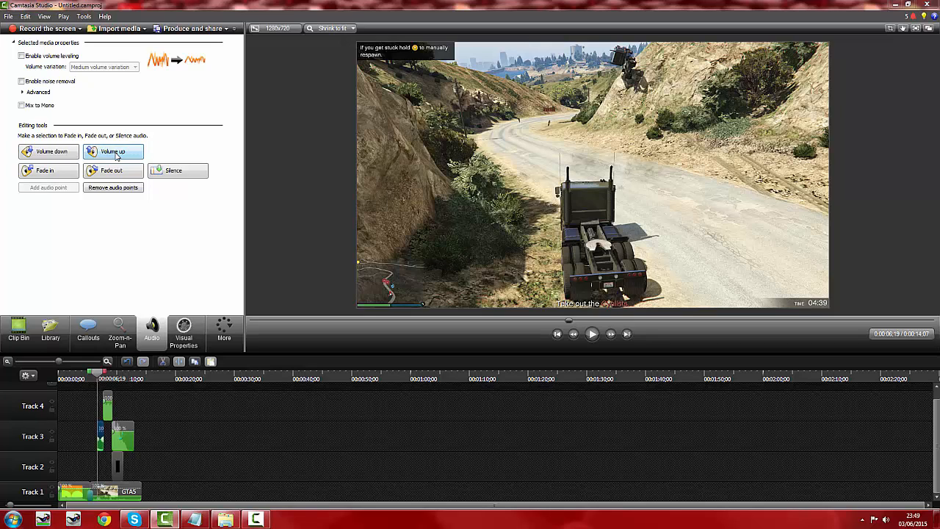
click(115, 153)
click(115, 152)
click(115, 152)
click(115, 153)
click(116, 153)
click(115, 153)
Play the timeline through the voice clip, air horn and explosion again, pausing at 0:00:13;02
click(81, 379)
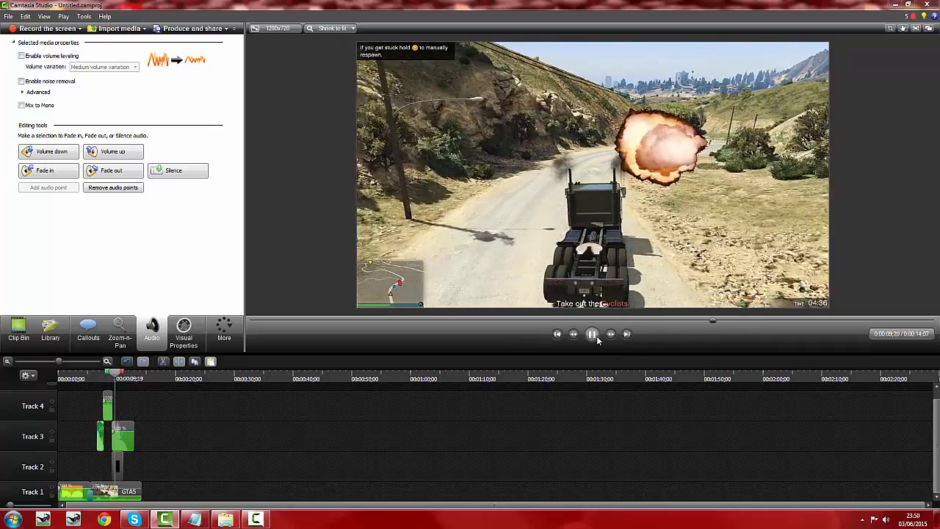
click(595, 336)
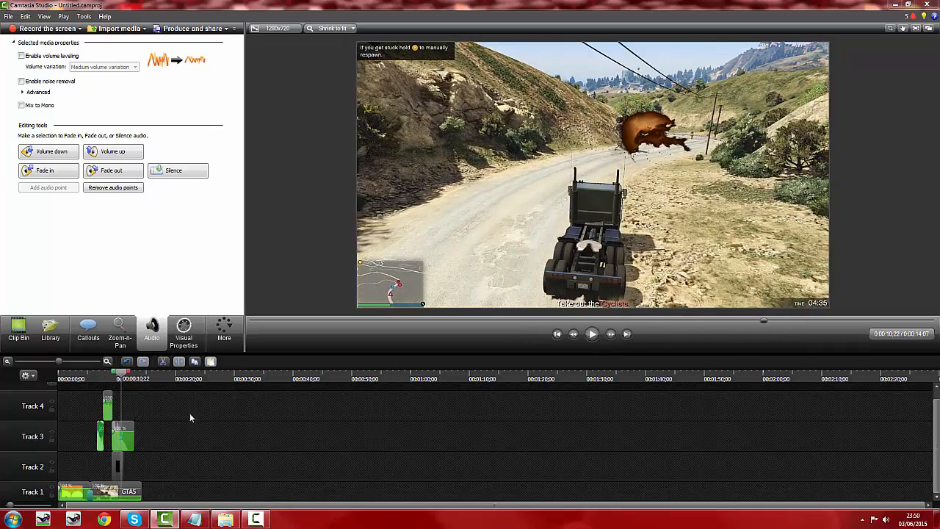
click(89, 379)
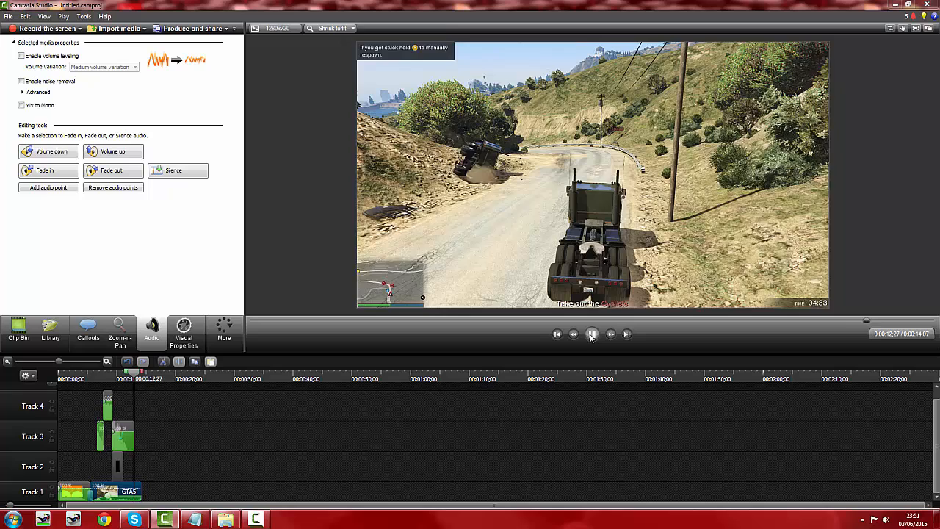
click(591, 335)
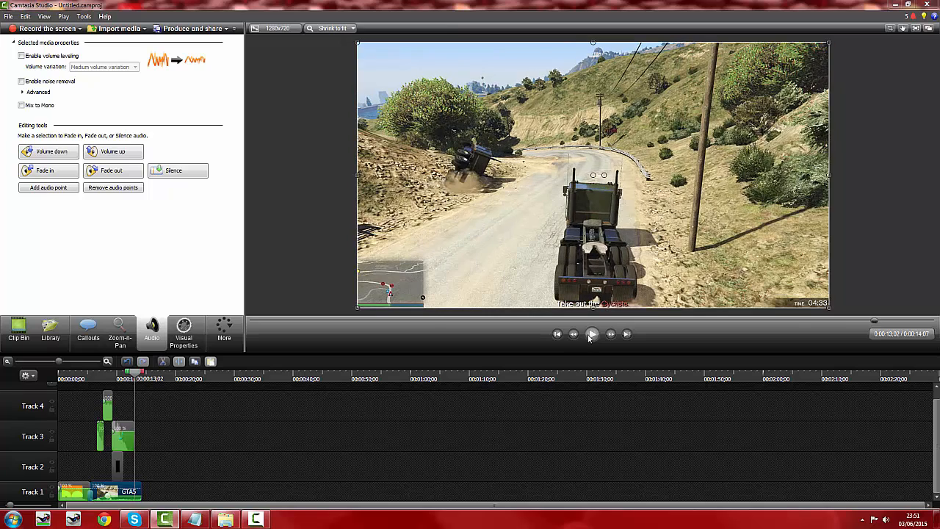
Extend the end of the GTA5 clip on Track 1 to a duration of 0:00:16;17, play the added footage, and return to 0:00:13;28
click(163, 491)
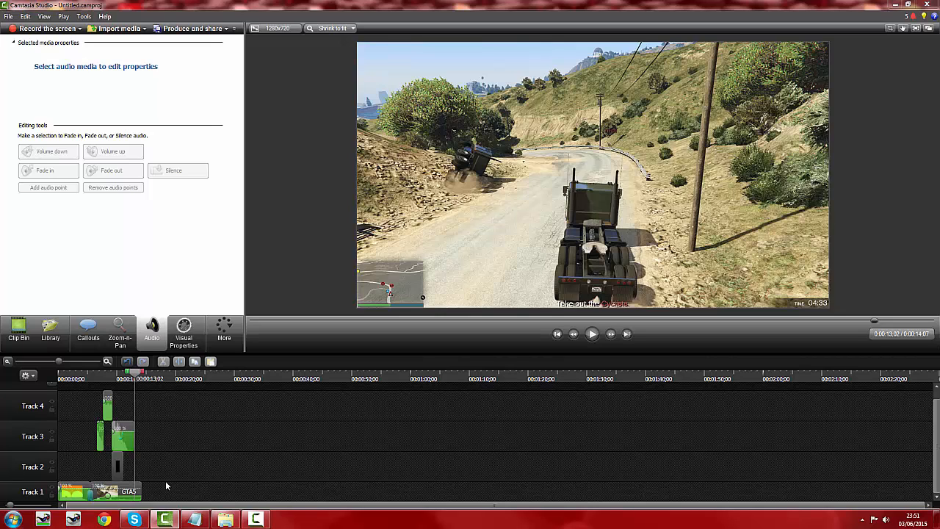
drag(141, 491, 190, 491)
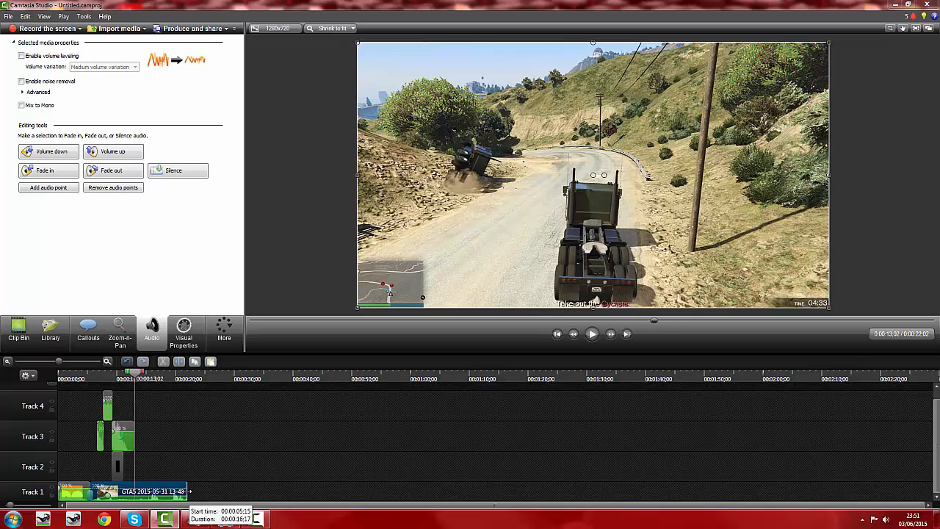
click(588, 339)
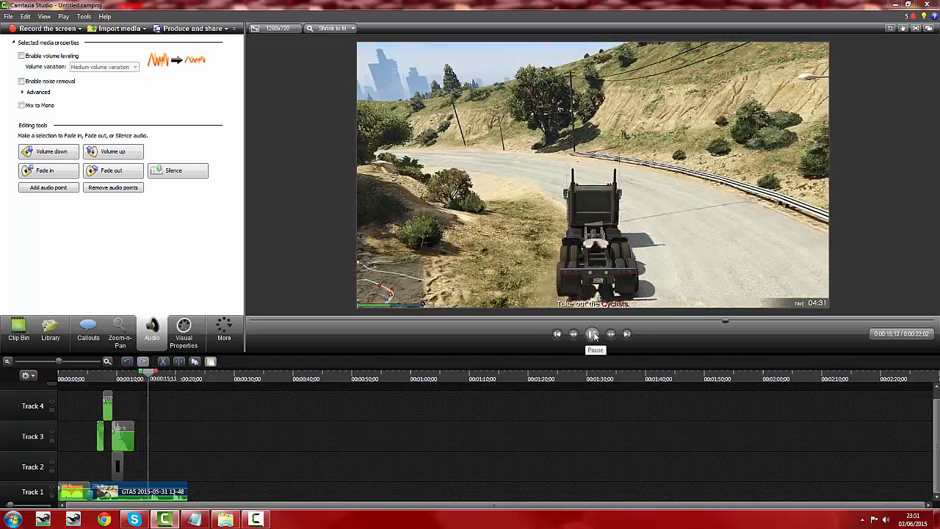
click(593, 335)
drag(150, 373, 139, 373)
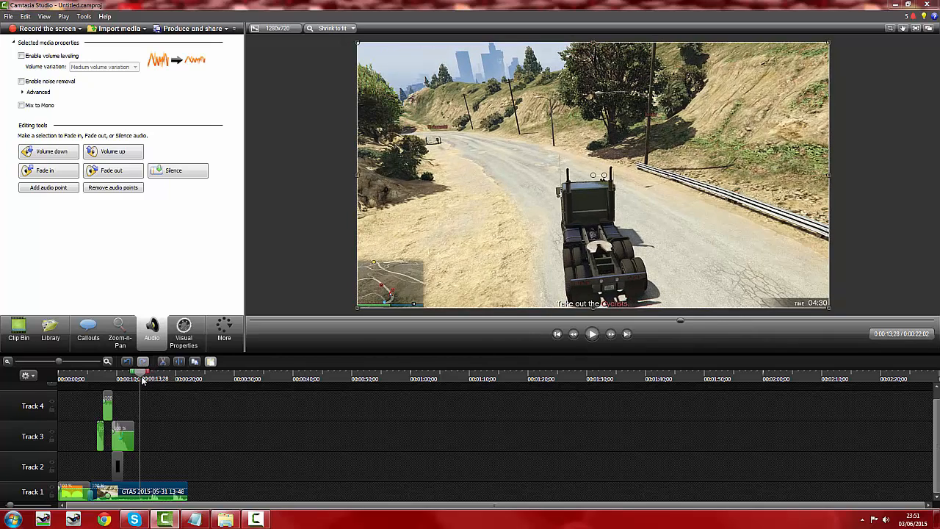
Place youtube-sub-button.png on Track 2 above the last part of the GTA5 clip
click(17, 331)
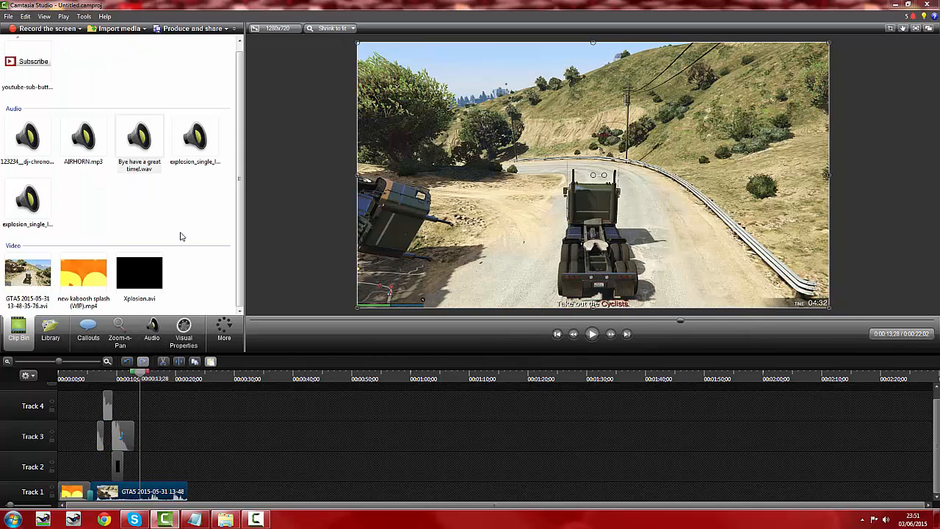
drag(42, 61, 209, 381)
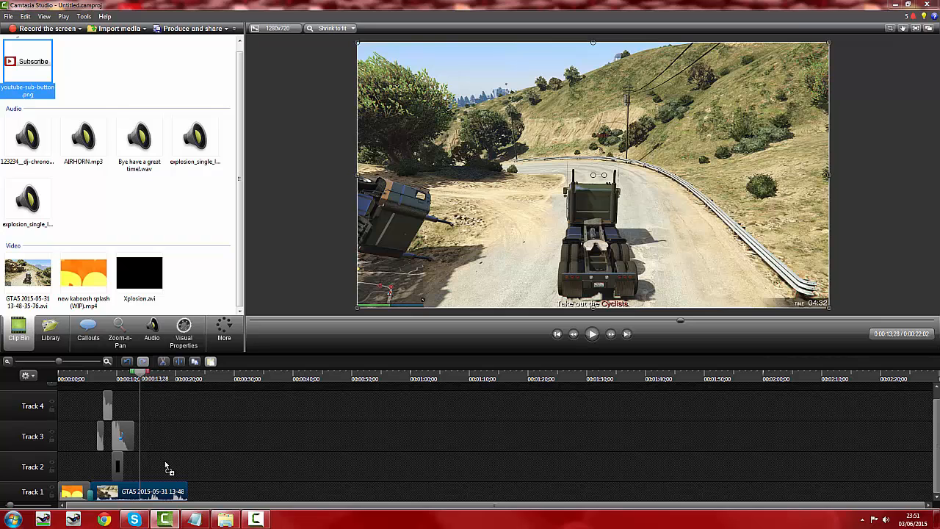
drag(165, 467, 167, 467)
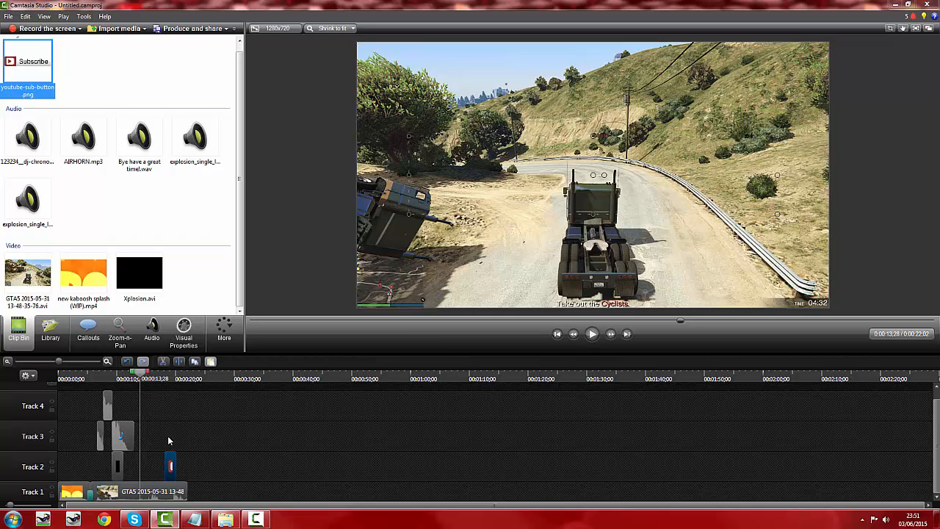
Play the timeline from 0:00:13;28, replay the section with the Subscribe image, pause at 0:00:21;02, and deselect the image
click(592, 334)
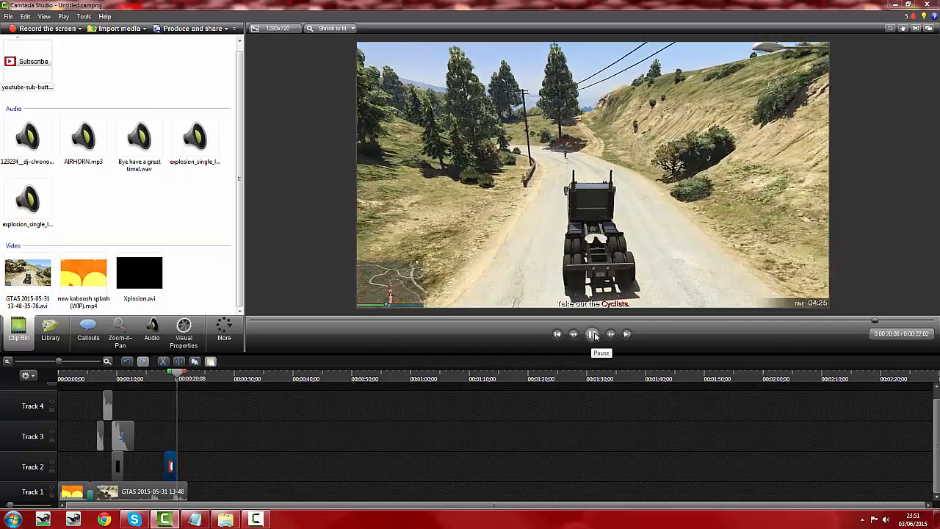
click(593, 334)
drag(181, 374, 162, 373)
click(593, 334)
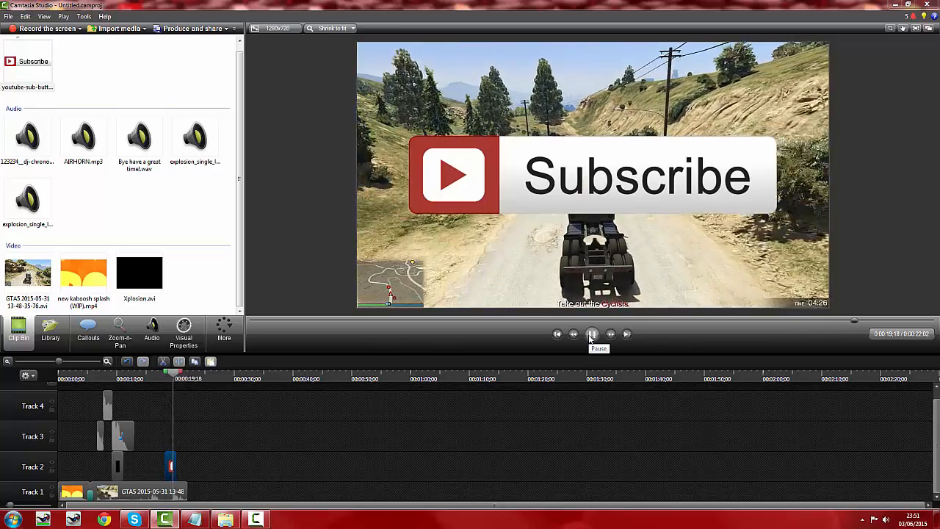
click(593, 334)
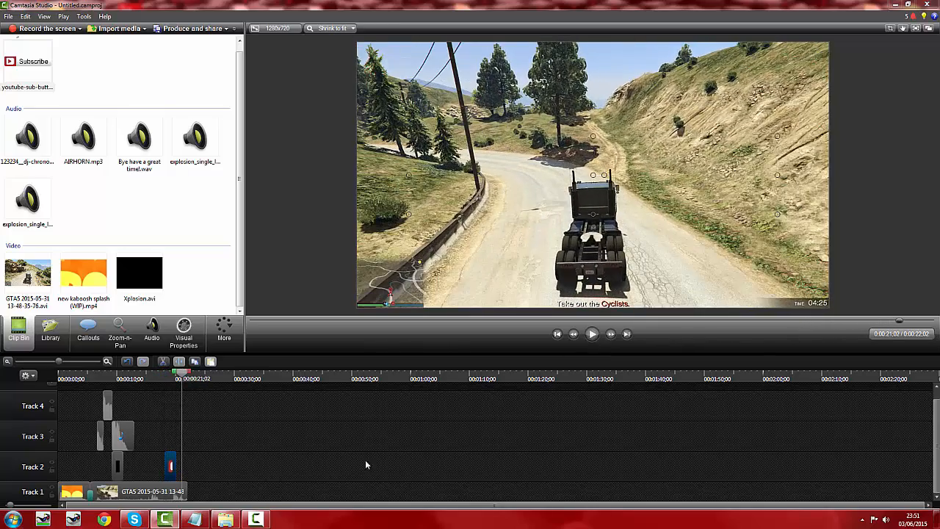
click(273, 431)
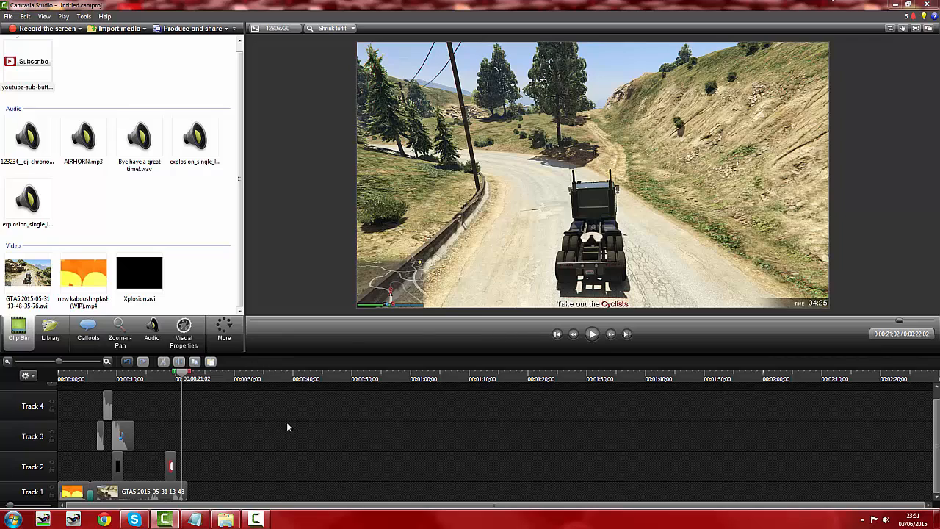
Add a Fade transition to the start of the Subscribe image on Track 2 and extend the image to the end of the GTA5 clip
click(225, 342)
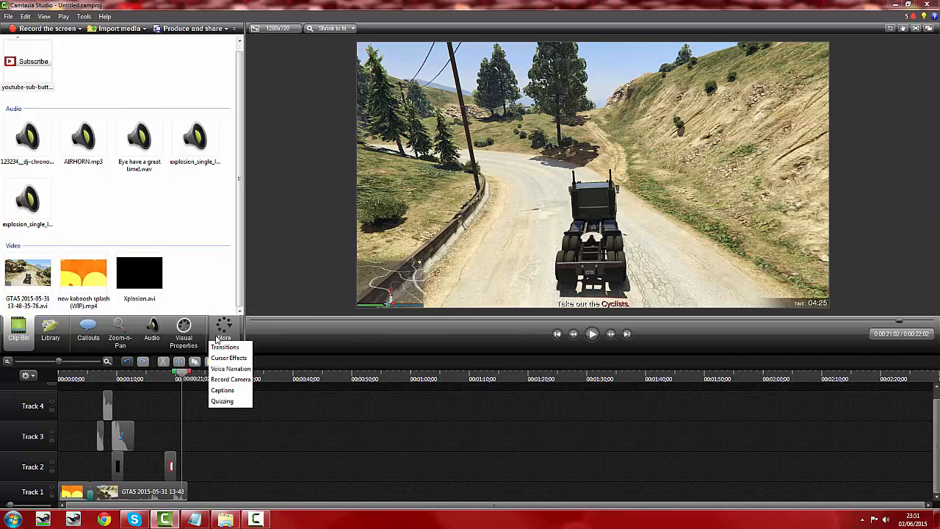
click(224, 347)
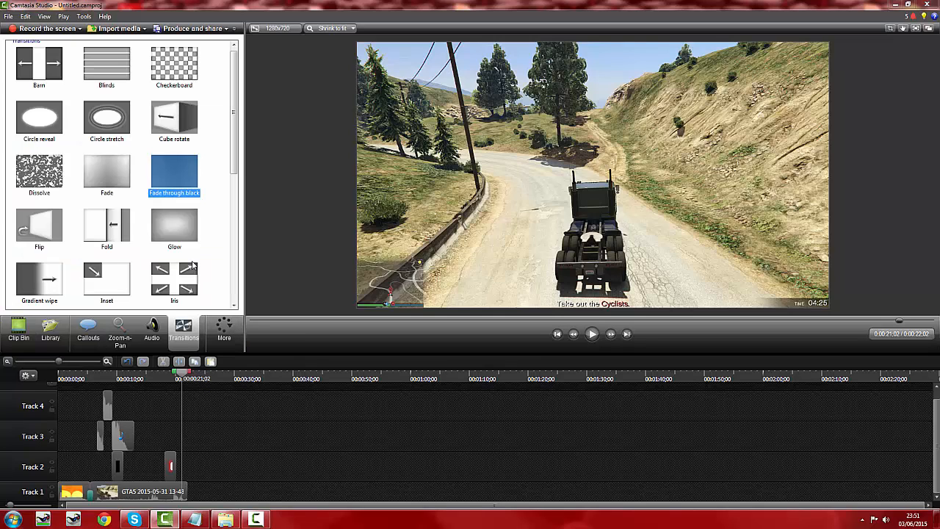
click(222, 205)
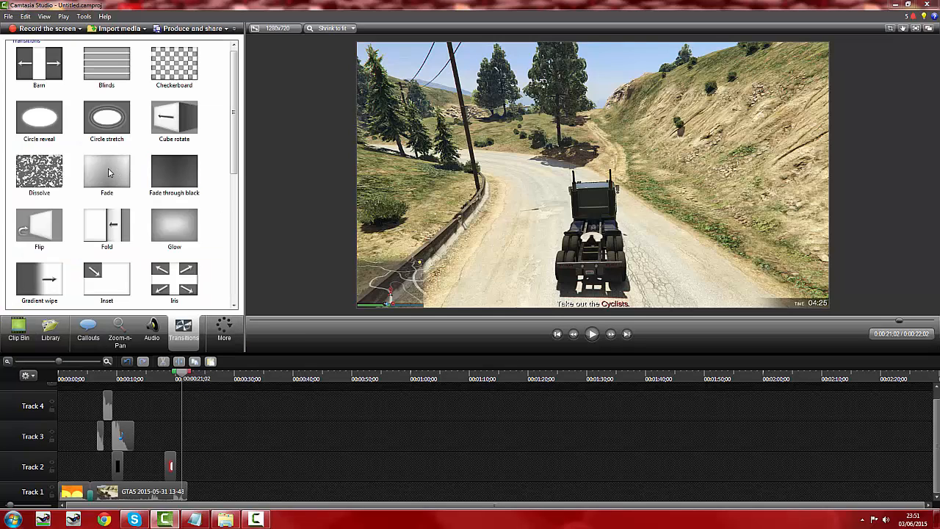
drag(108, 172, 263, 309)
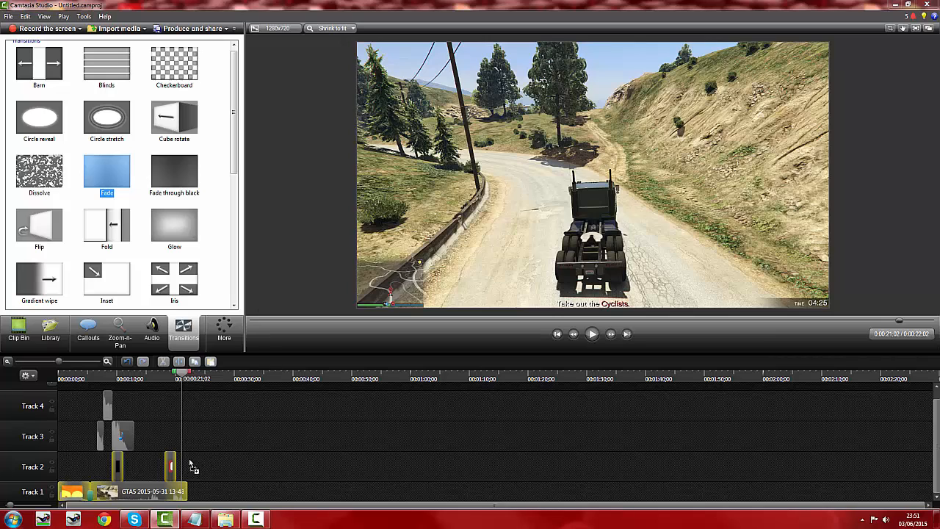
drag(169, 466, 188, 467)
Play the timeline from 0:00:14;28 through the Subscribe image's fade-in and pause at 0:00:21;17
click(146, 376)
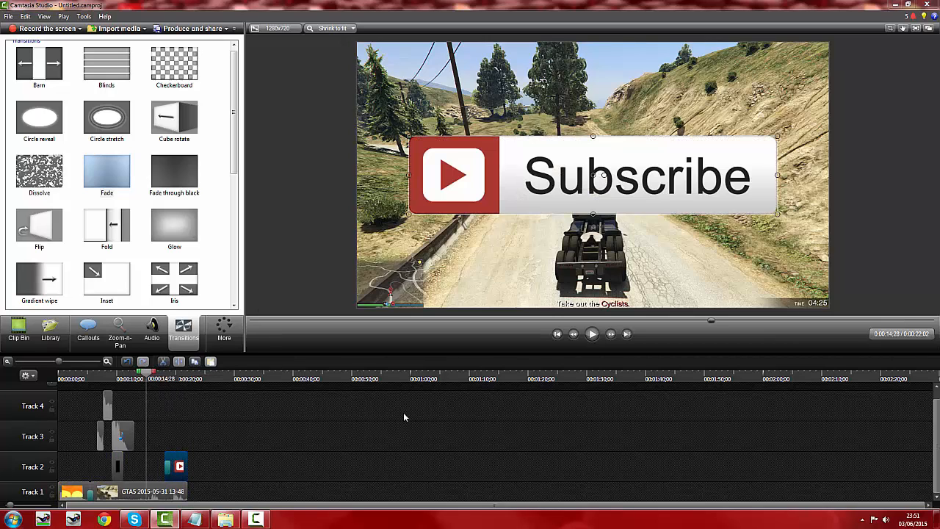
click(592, 333)
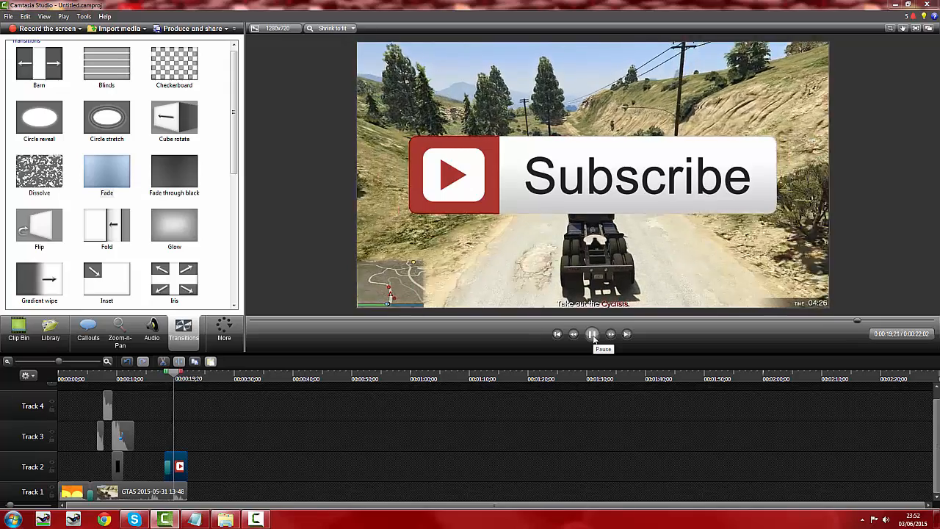
click(592, 334)
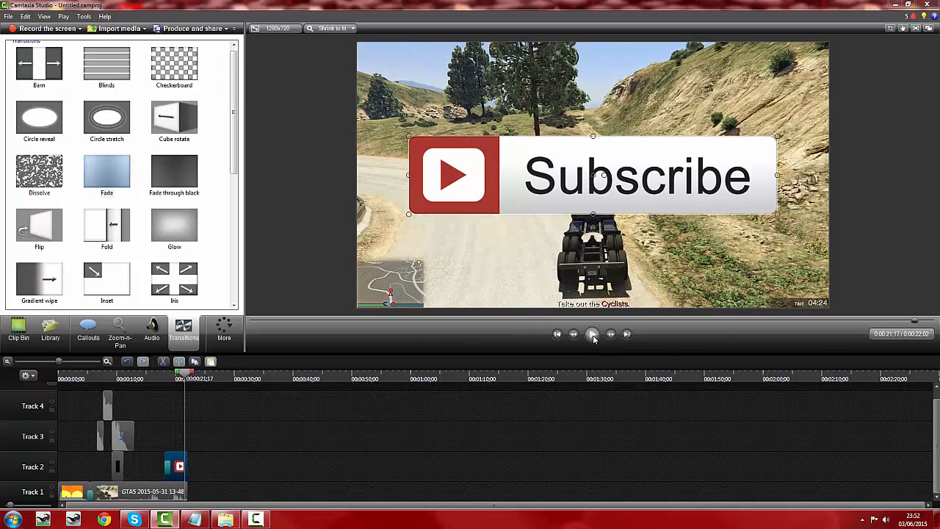